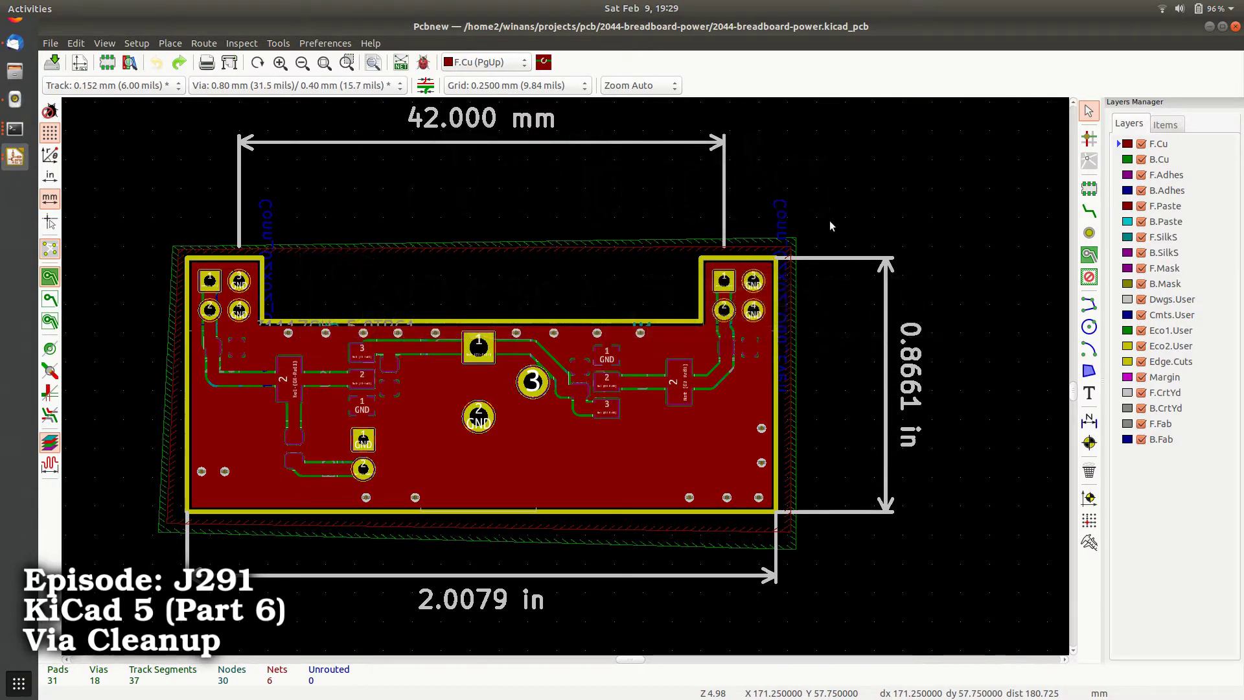
# Step: Inspect the parts and silkscreen with the copper zone fill hidden, then show the fill again
pyautogui.scroll(1, 246, 355)
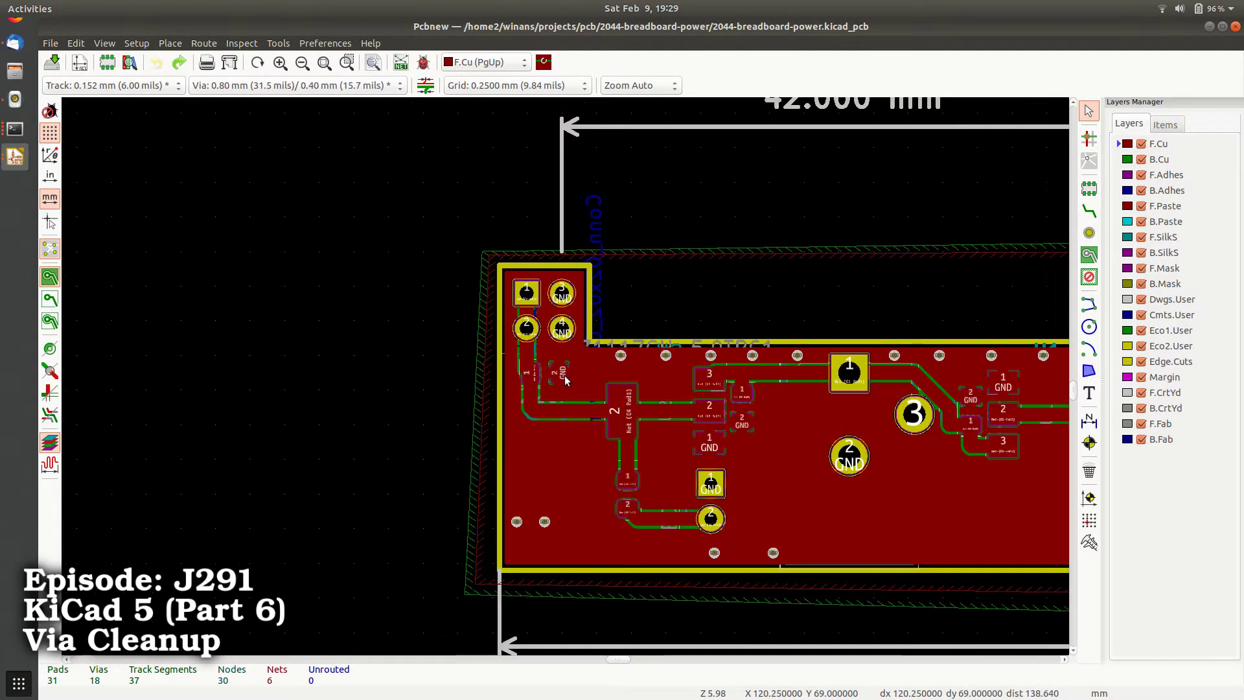
pyautogui.scroll(4, 565, 380)
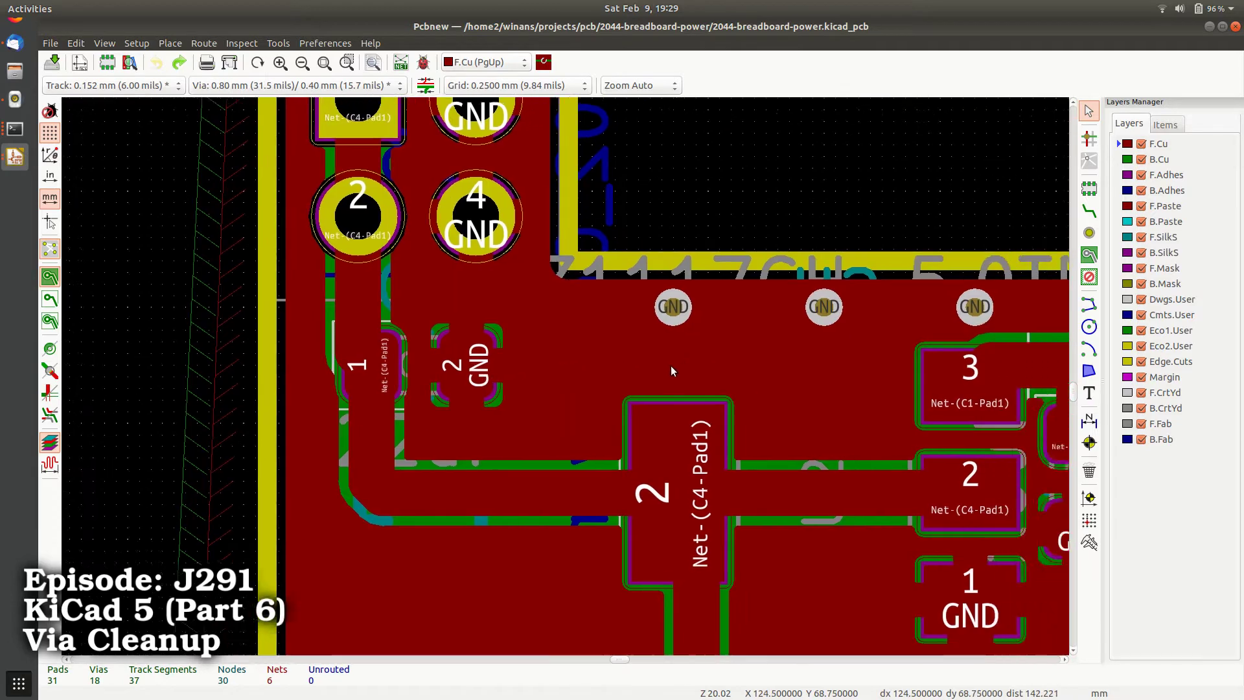
pyautogui.hscroll(1, 660, 374)
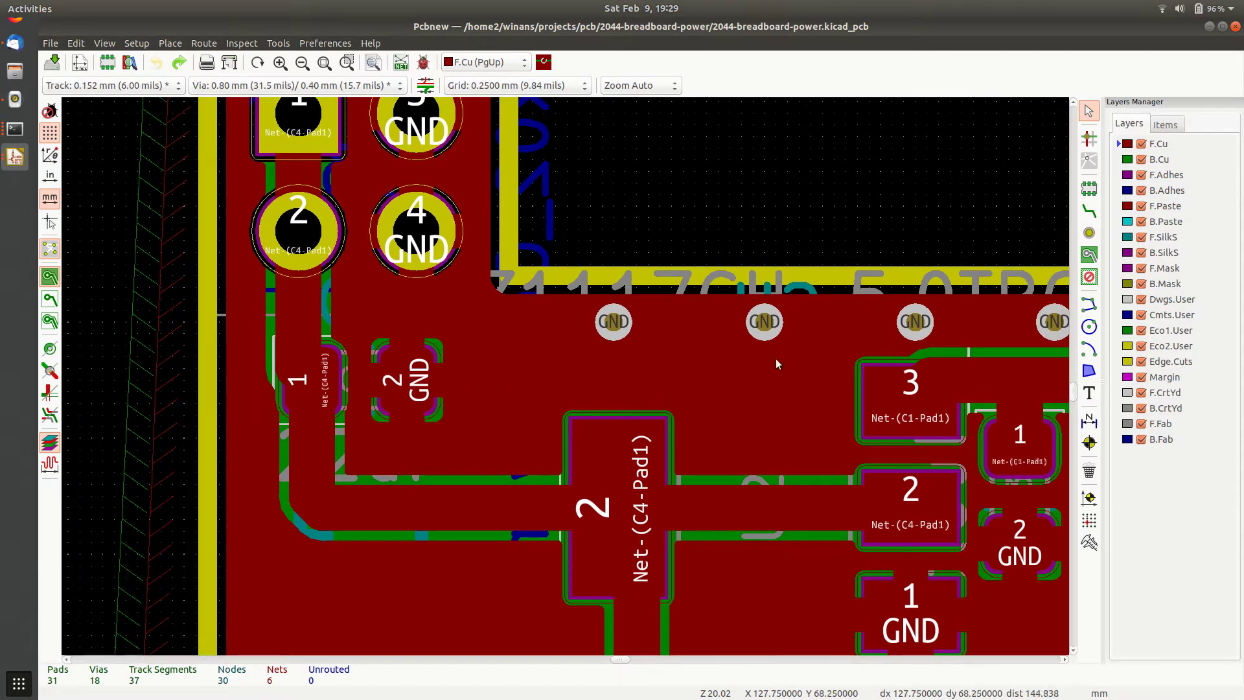
pyautogui.moveTo(638, 369); pyautogui.dragTo(558, 387, button='middle')
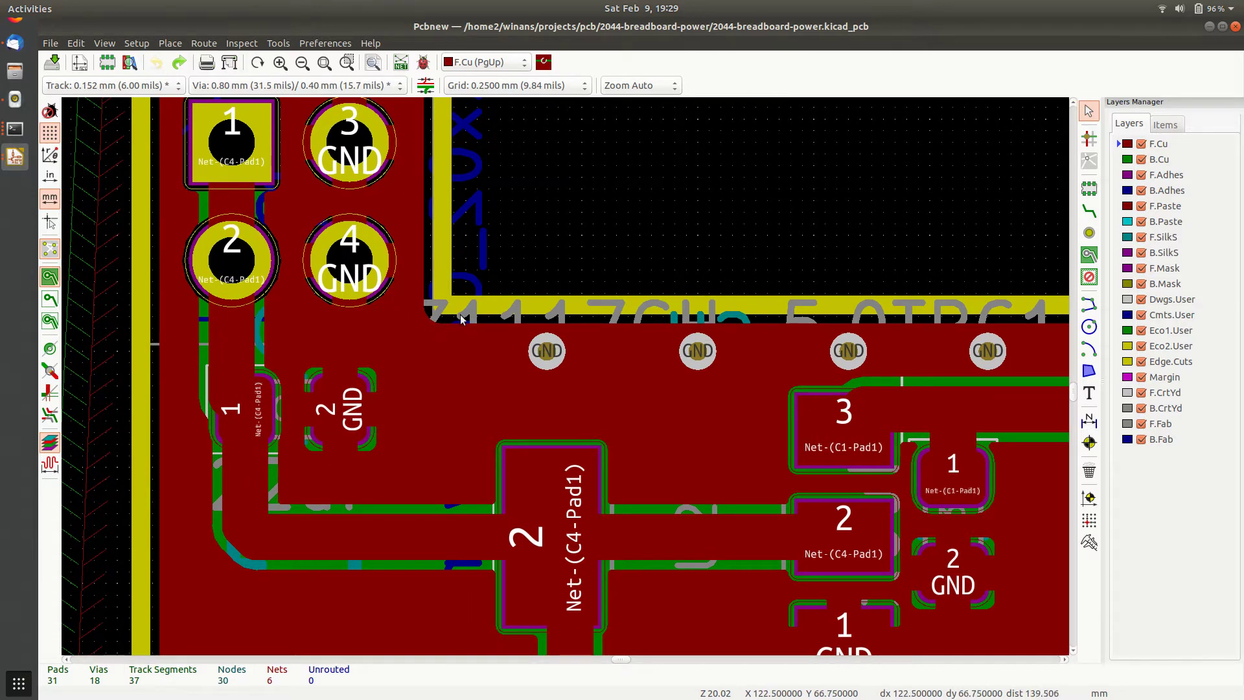
pyautogui.scroll(-1, 565, 376)
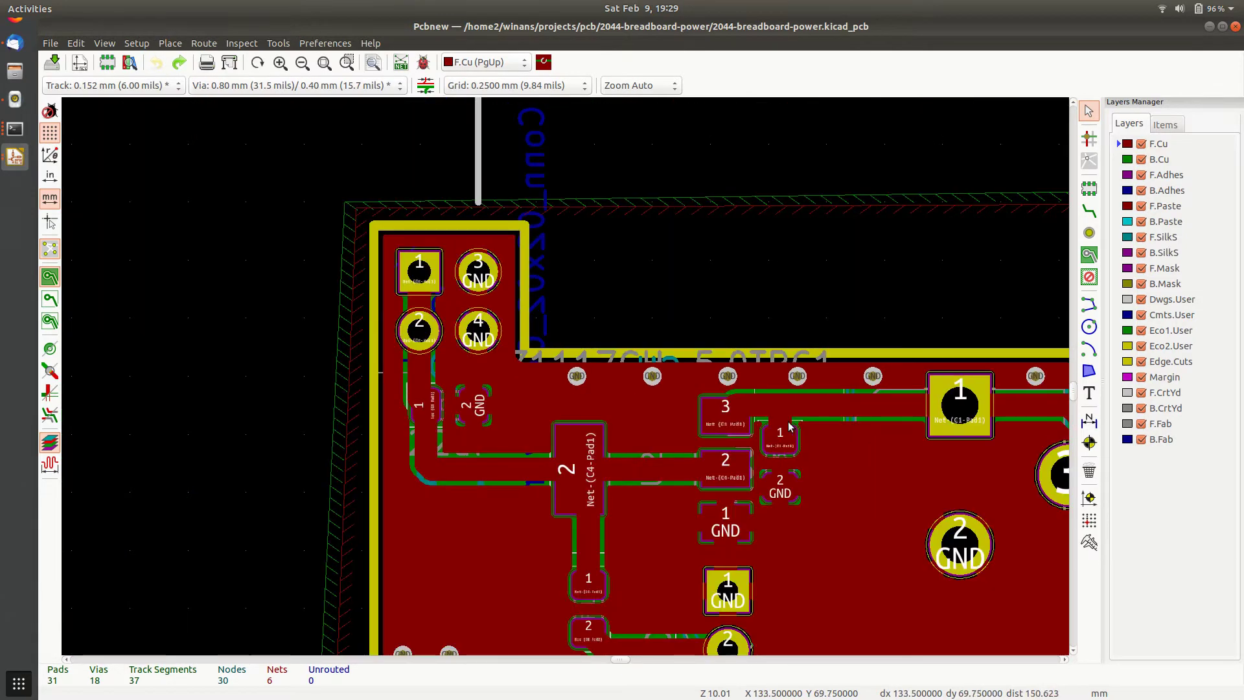
pyautogui.scroll(-1, 562, 309)
pyautogui.scroll(-1, 669, 364)
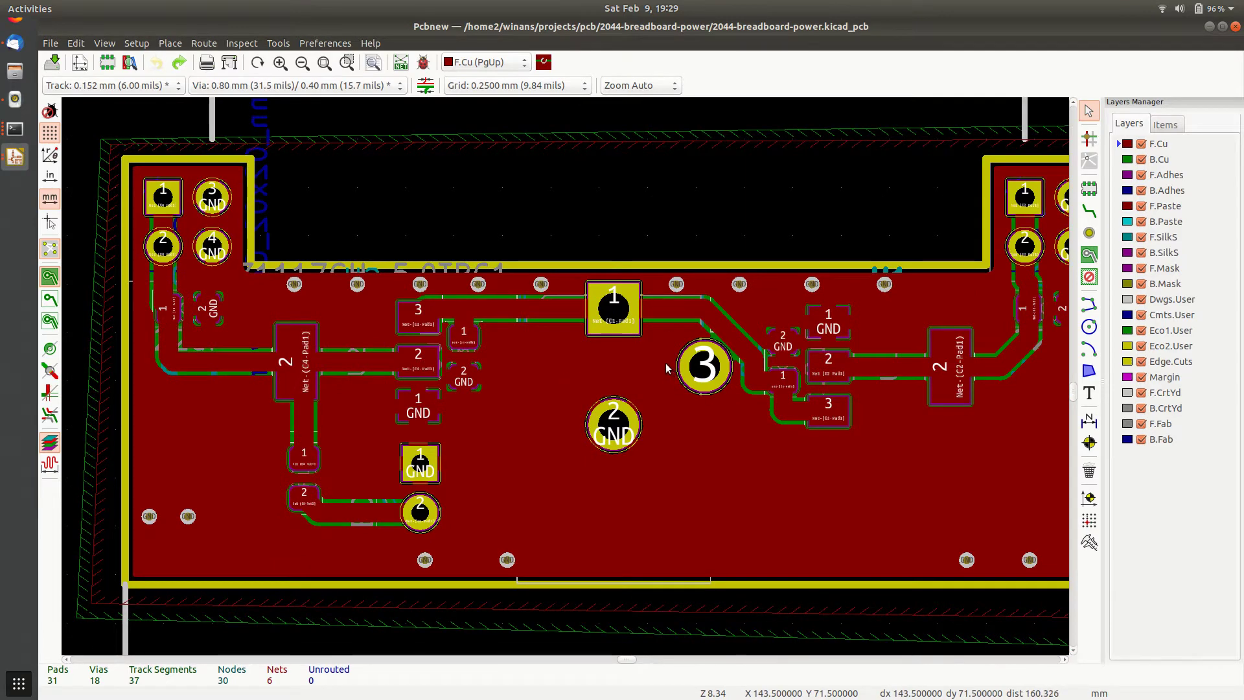
pyautogui.scroll(-1, 639, 368)
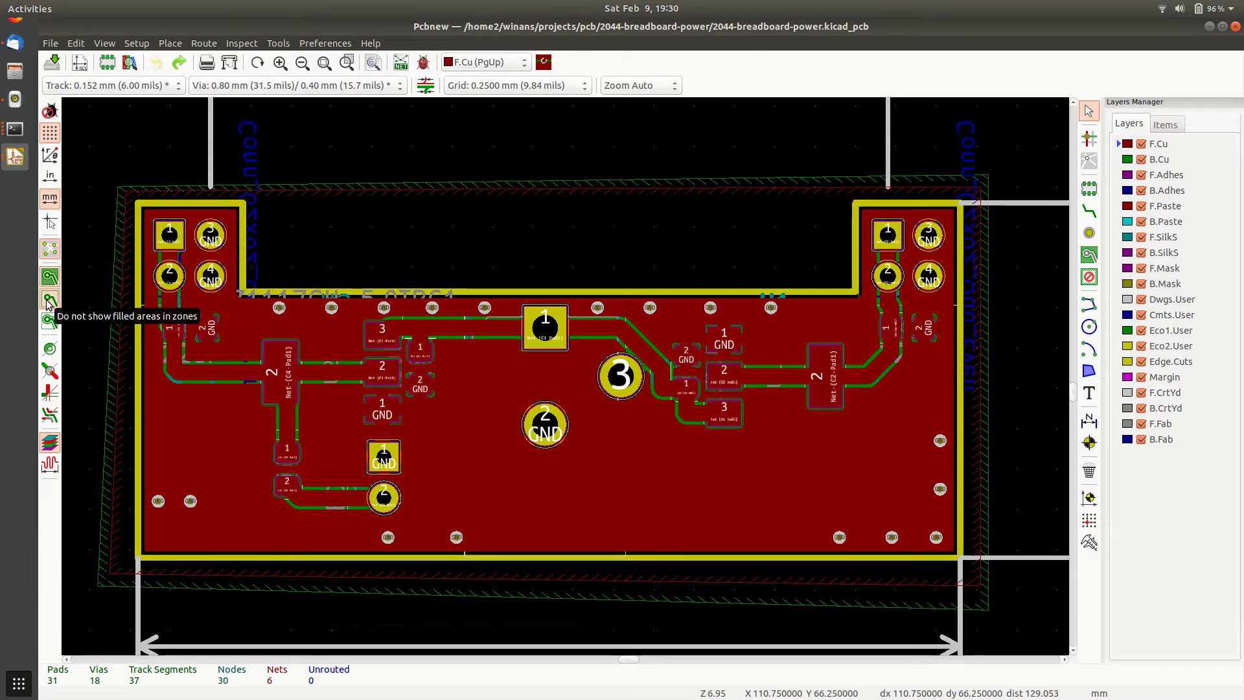
pyautogui.click(49, 300)
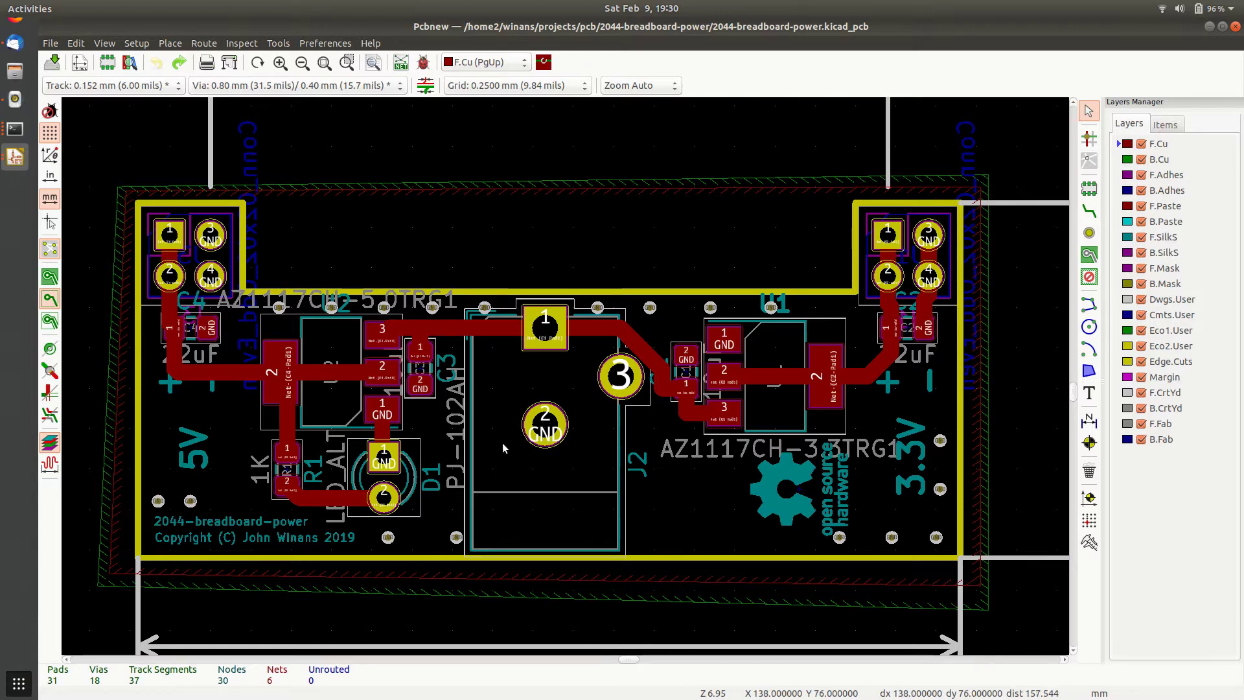
pyautogui.moveTo(500, 443); pyautogui.dragTo(534, 431, button='middle')
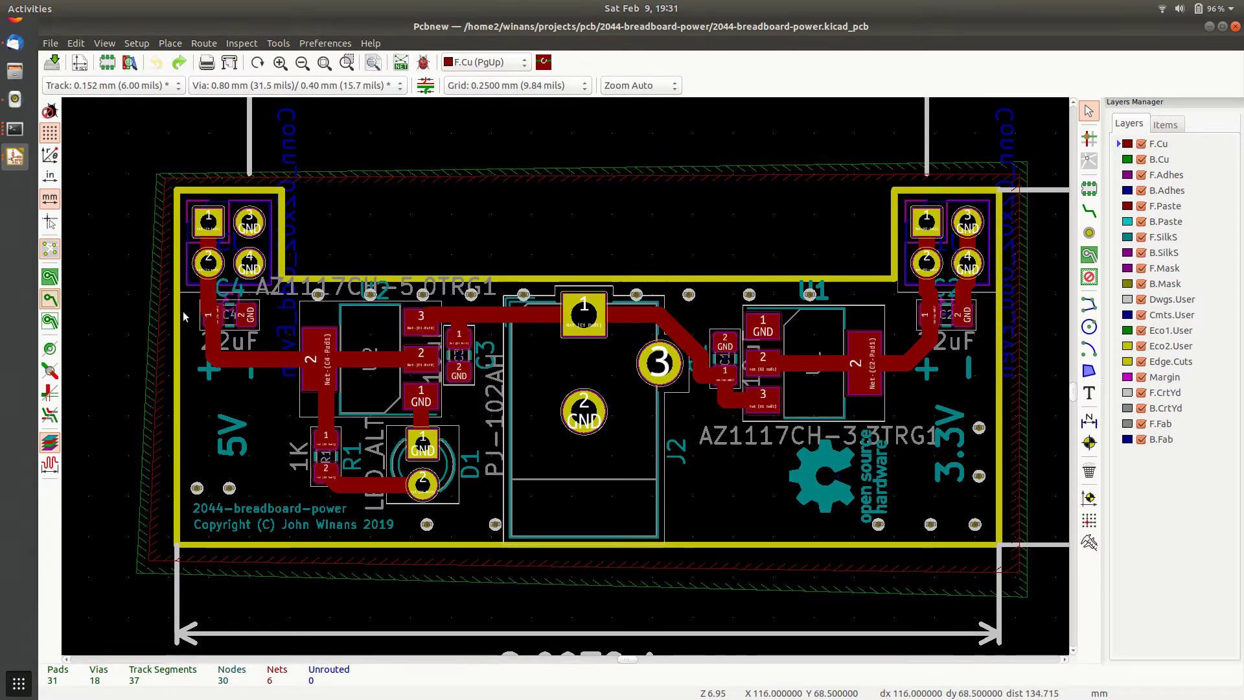
pyautogui.click(50, 277)
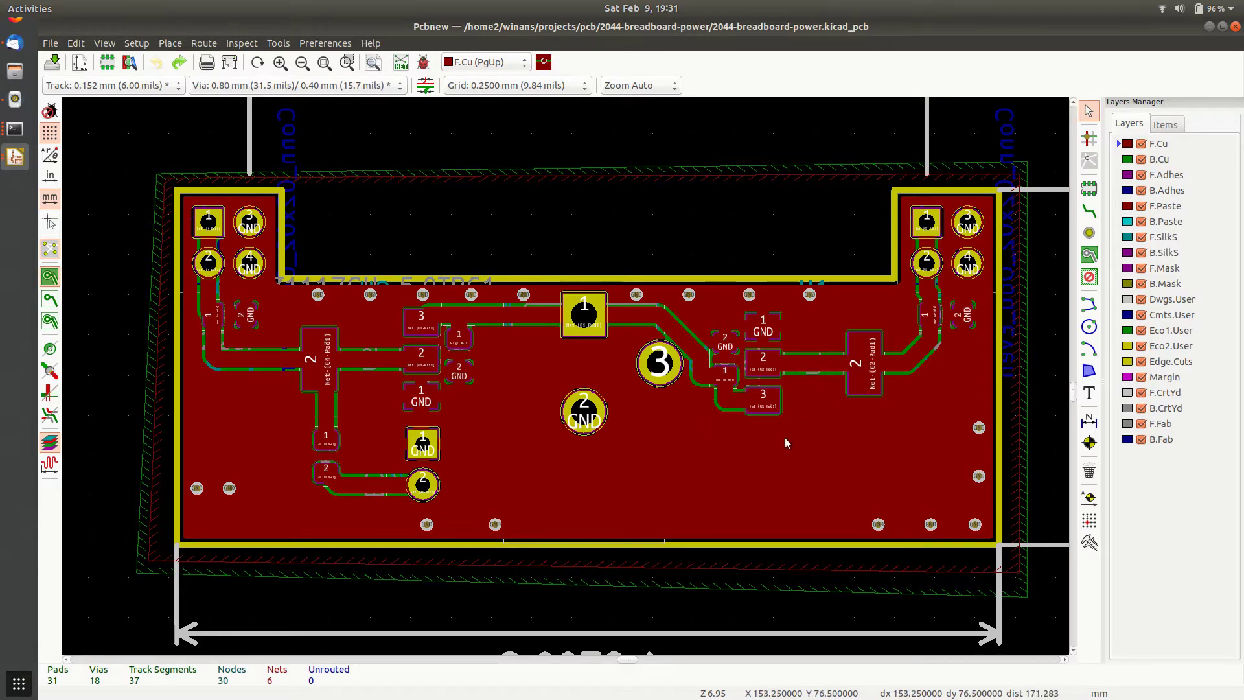
# Step: Check the B.Cu layer, return to F.Cu, and frame the left connector and nearby pads
pyautogui.click(1162, 161)
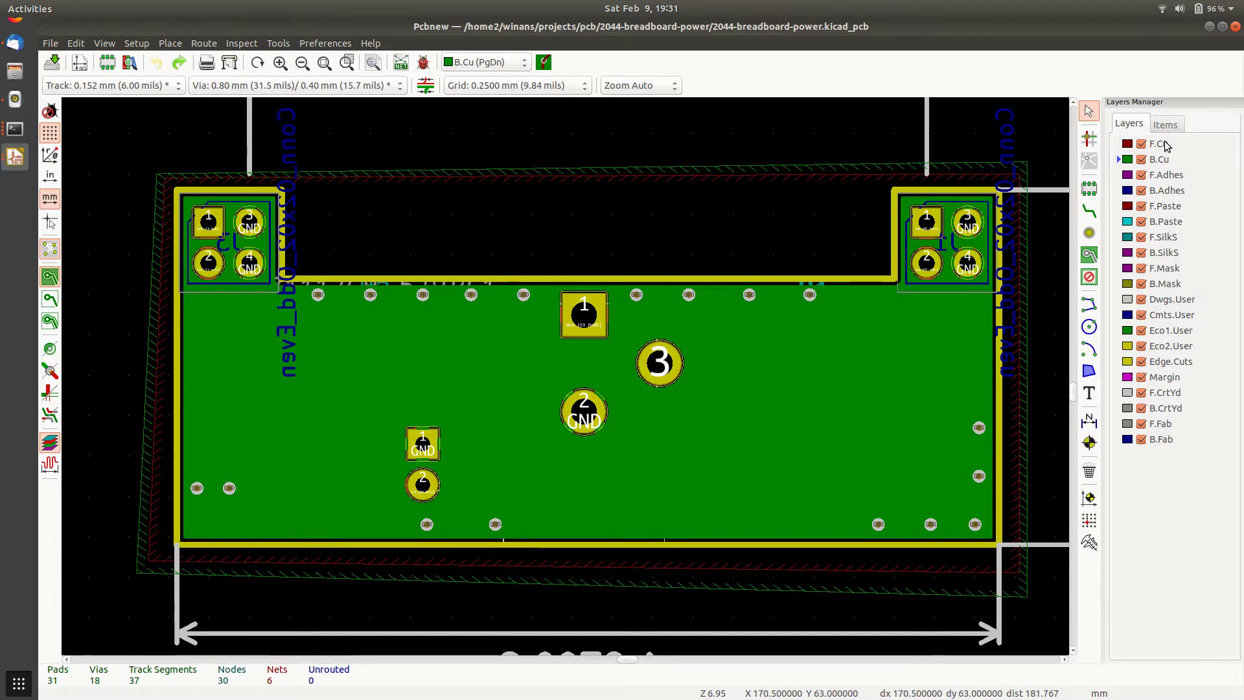
pyautogui.press('pageup')
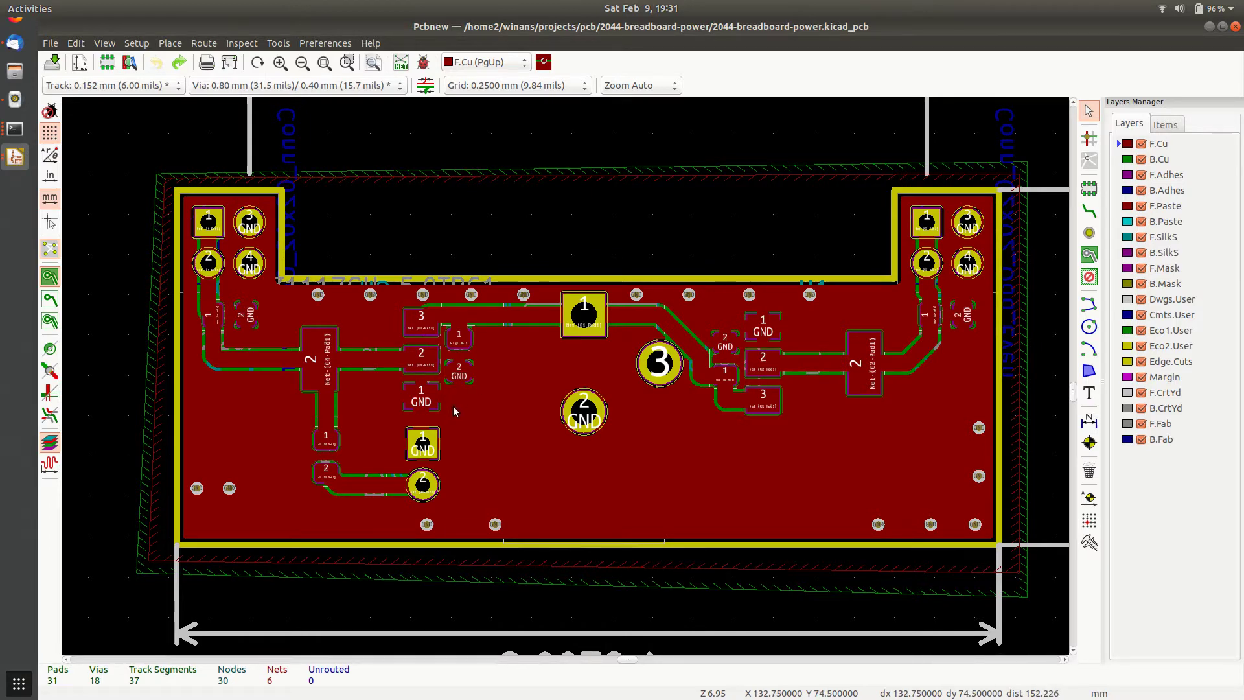
pyautogui.scroll(1, 471, 407)
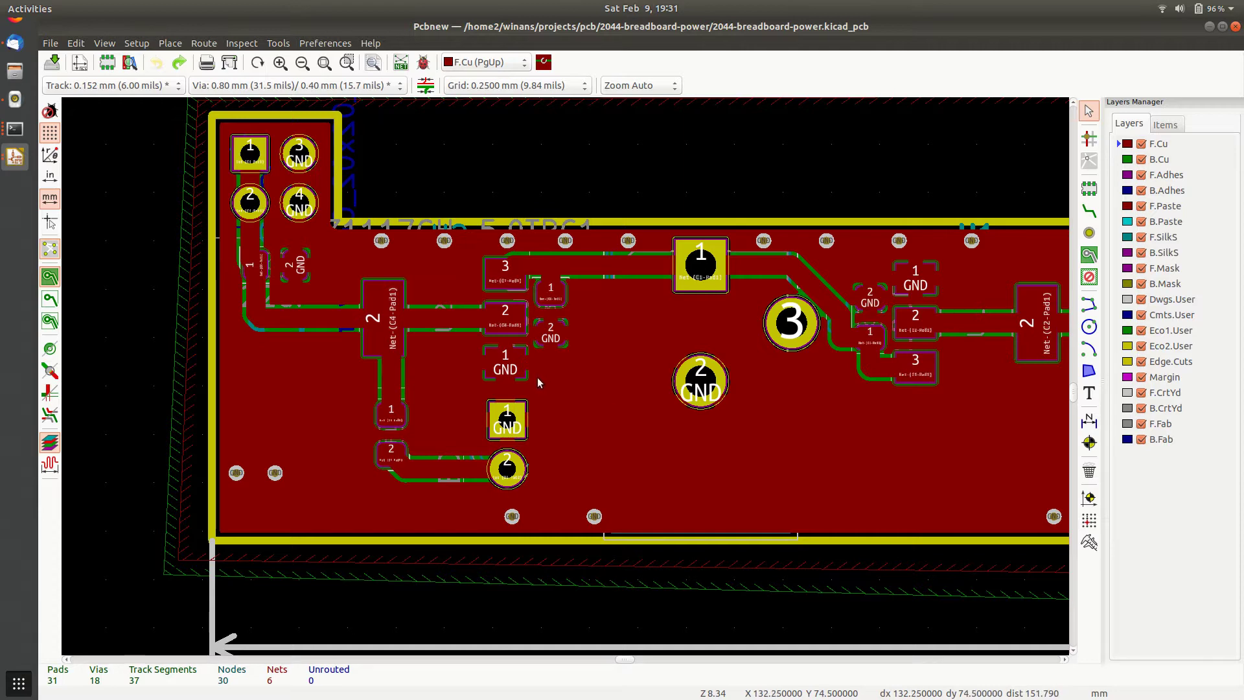
pyautogui.scroll(5, 565, 377)
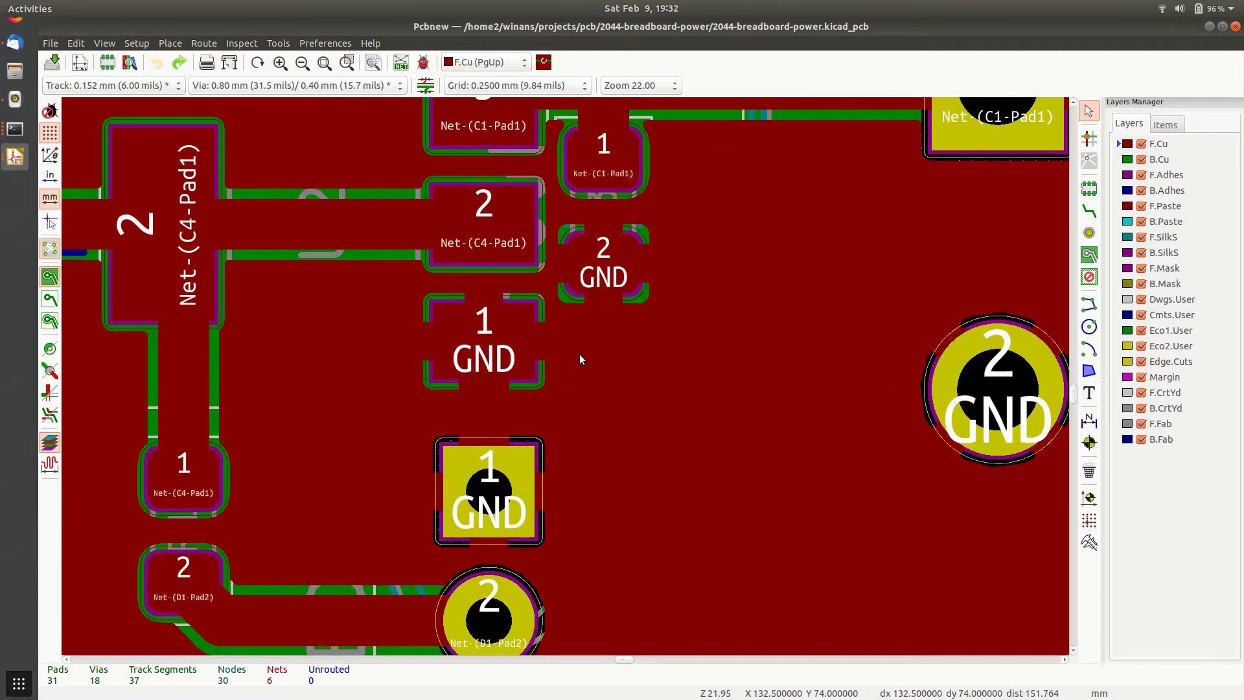
pyautogui.moveTo(583, 358); pyautogui.dragTo(645, 449, button='middle')
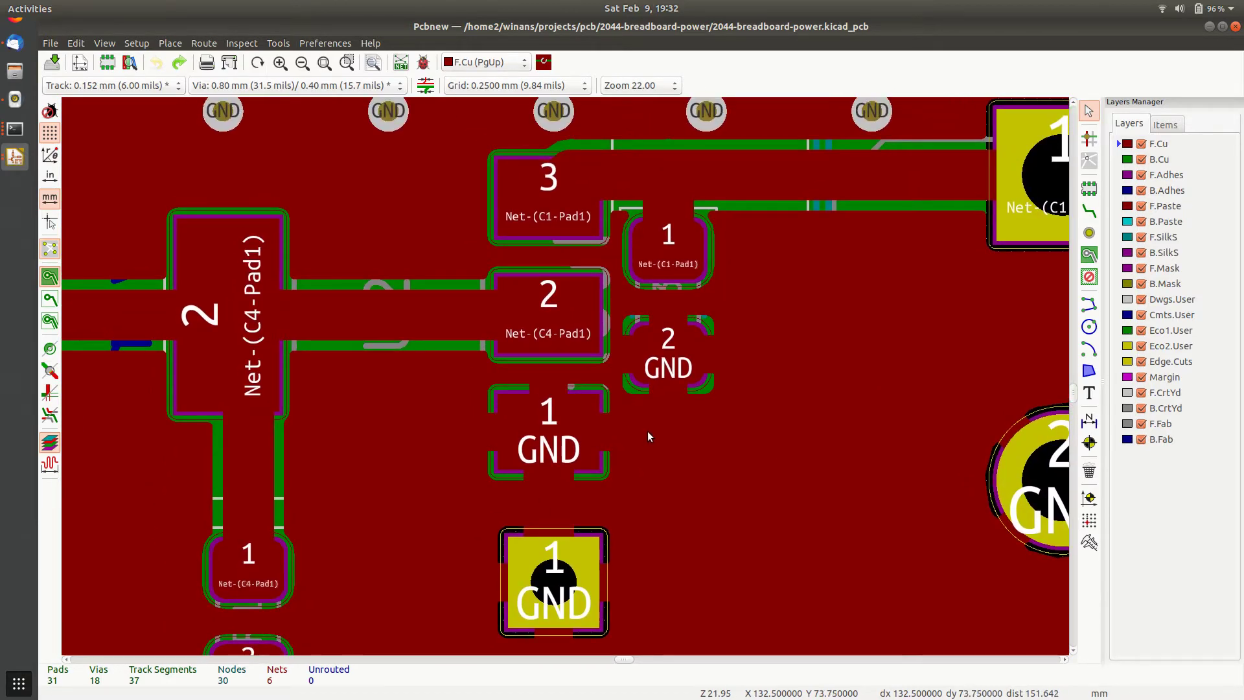
pyautogui.scroll(-4, 648, 433)
pyautogui.moveTo(518, 389); pyautogui.dragTo(483, 352, button='middle')
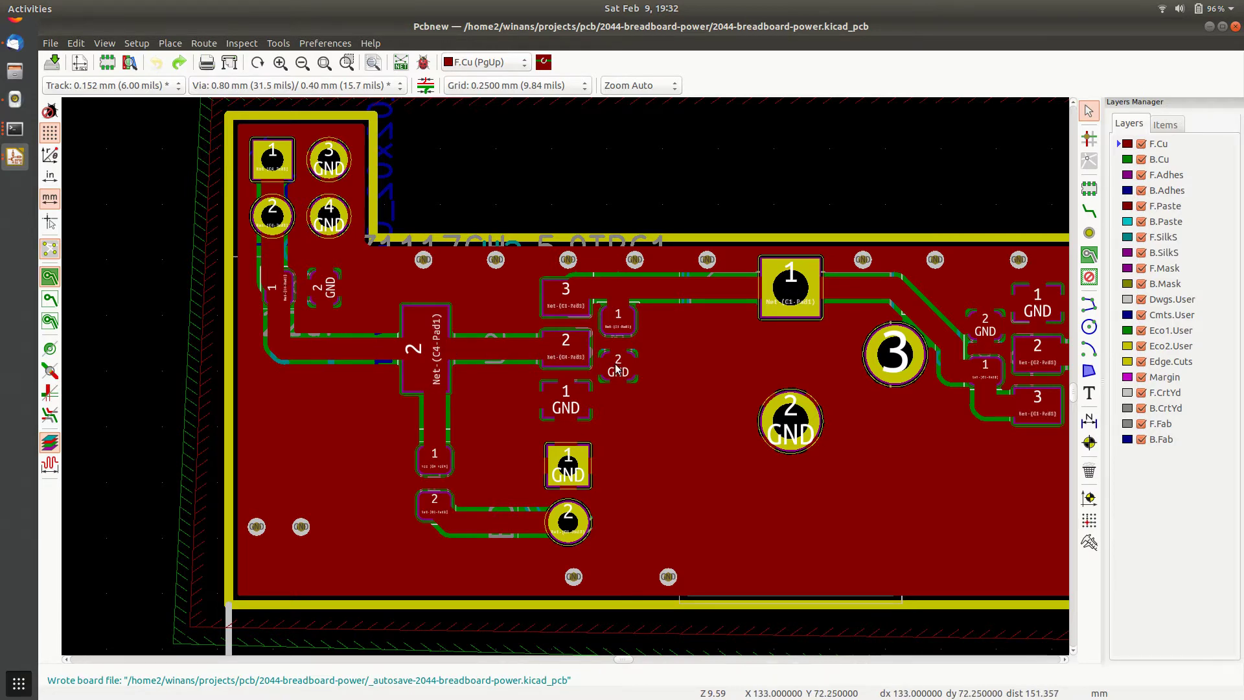
pyautogui.scroll(1, 572, 376)
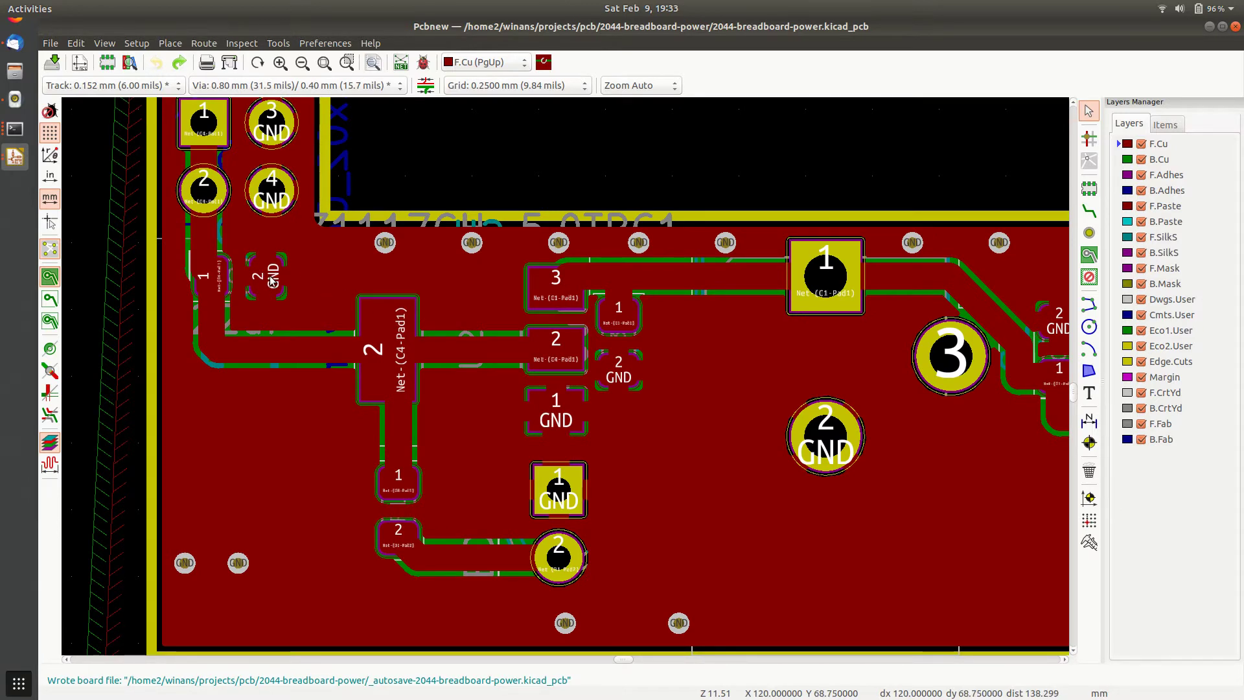
pyautogui.moveTo(298, 255); pyautogui.dragTo(368, 289, button='middle')
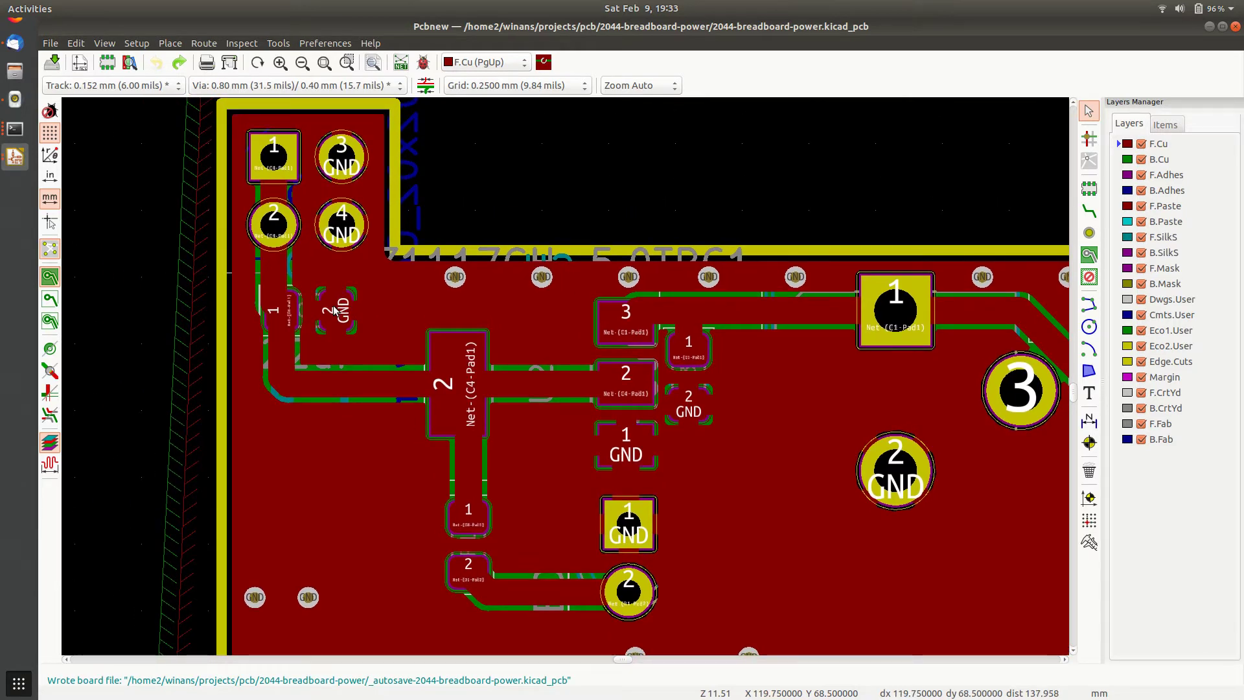
# Step: Place seven GND stitching vias around the left connector's GND and capacitor pads
pyautogui.click(1089, 237)
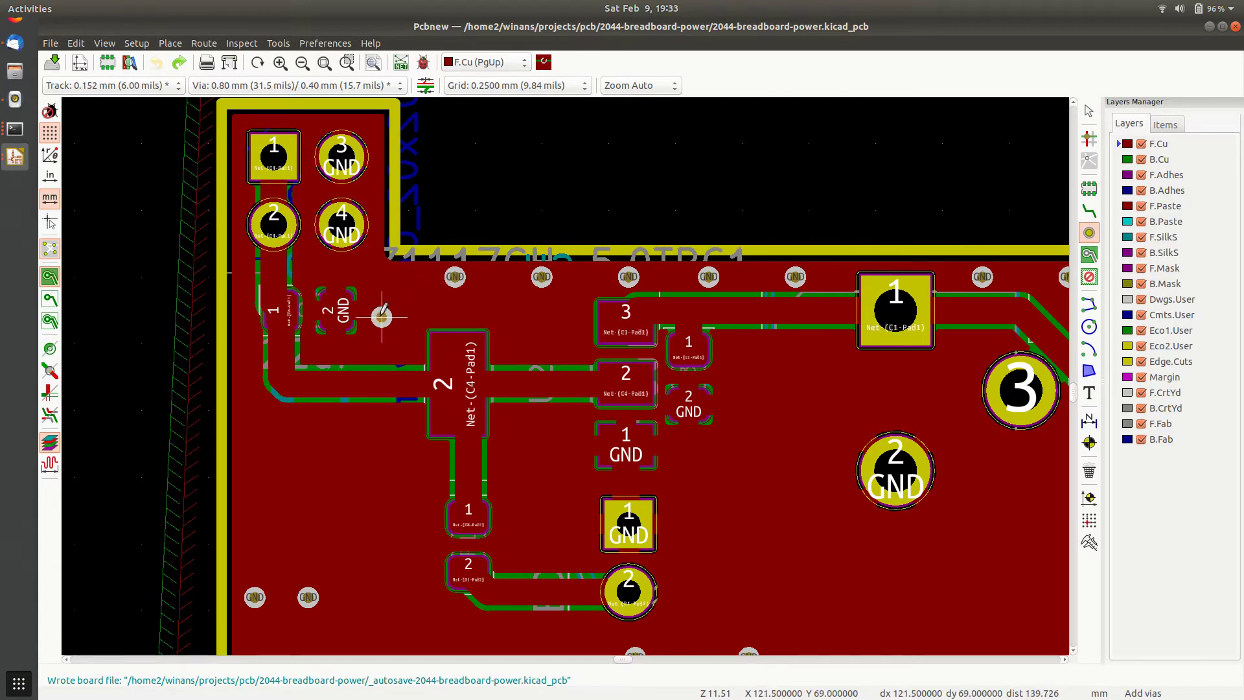
pyautogui.click(375, 310)
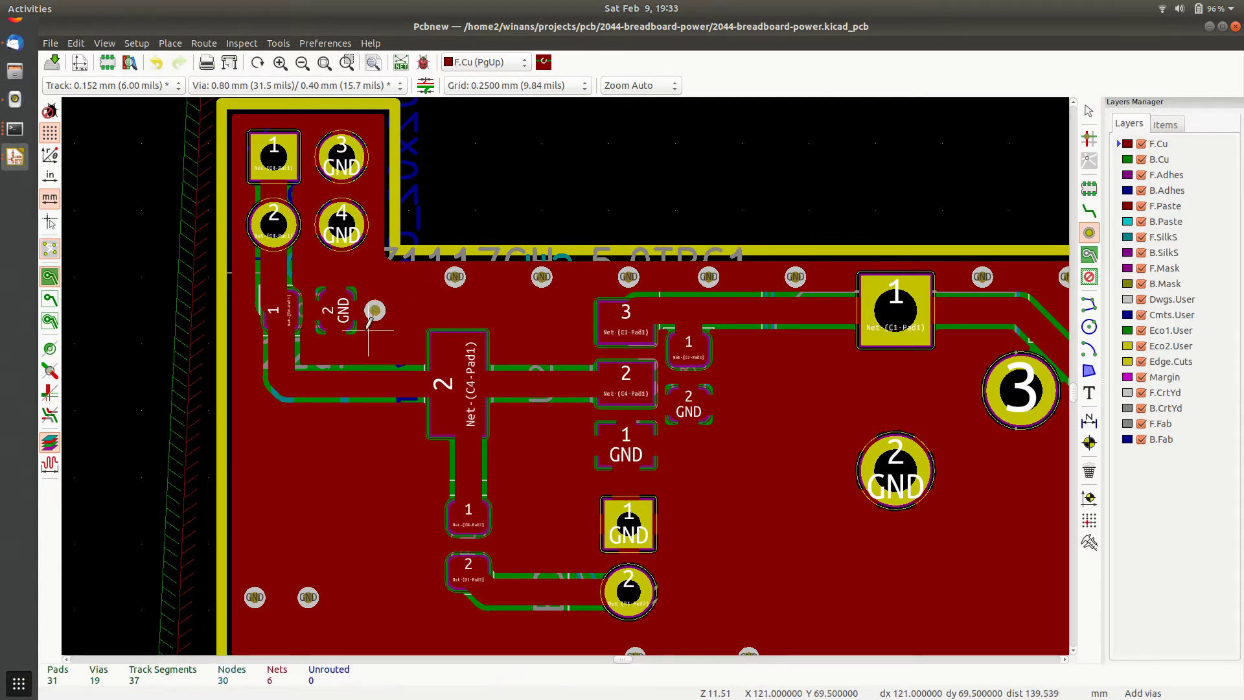
pyautogui.click(335, 350)
pyautogui.click(335, 270)
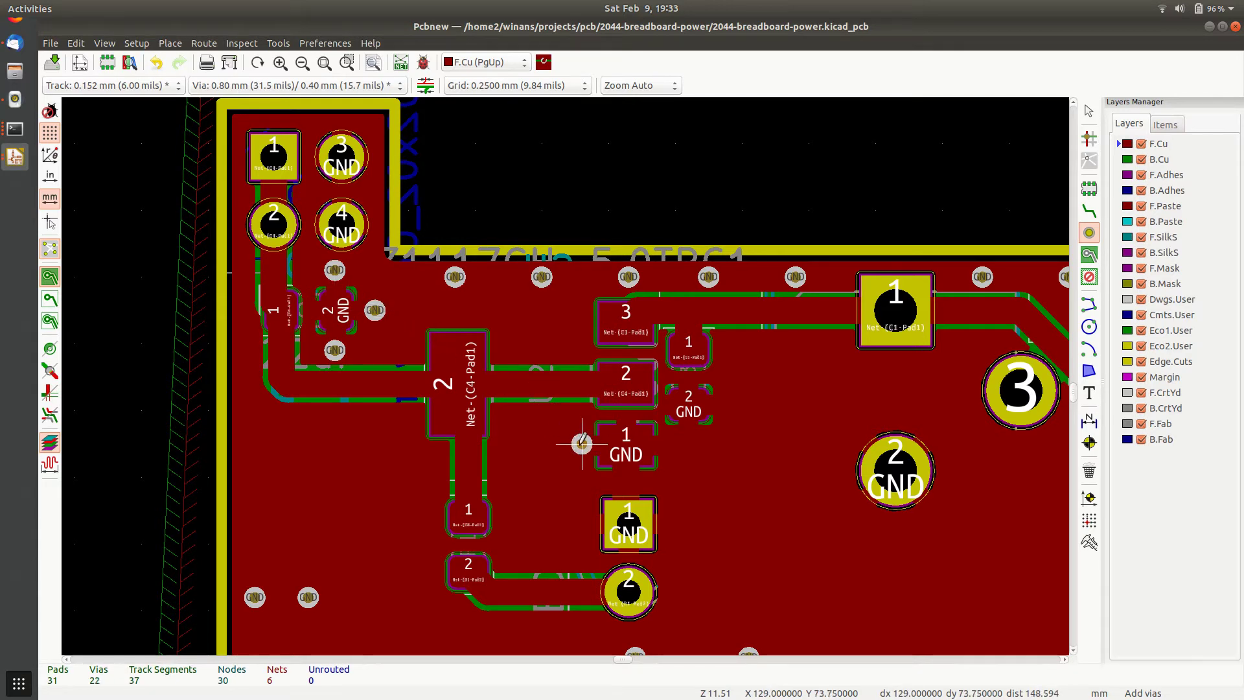
pyautogui.click(582, 444)
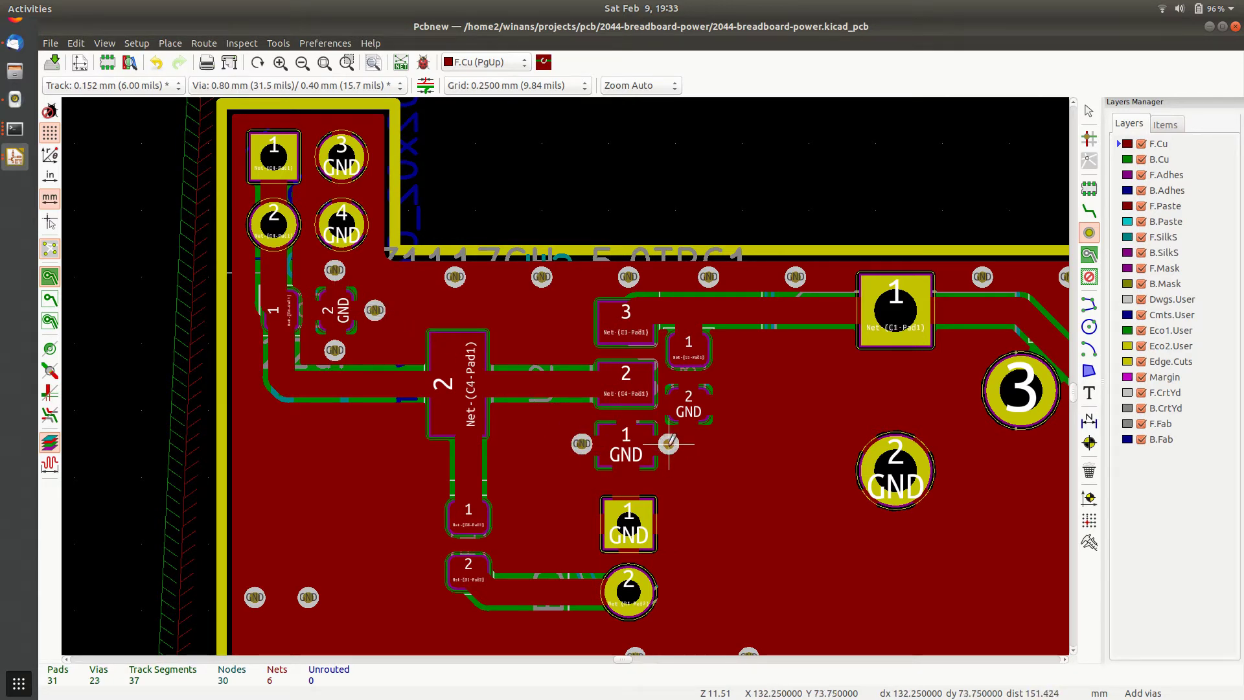
pyautogui.click(669, 443)
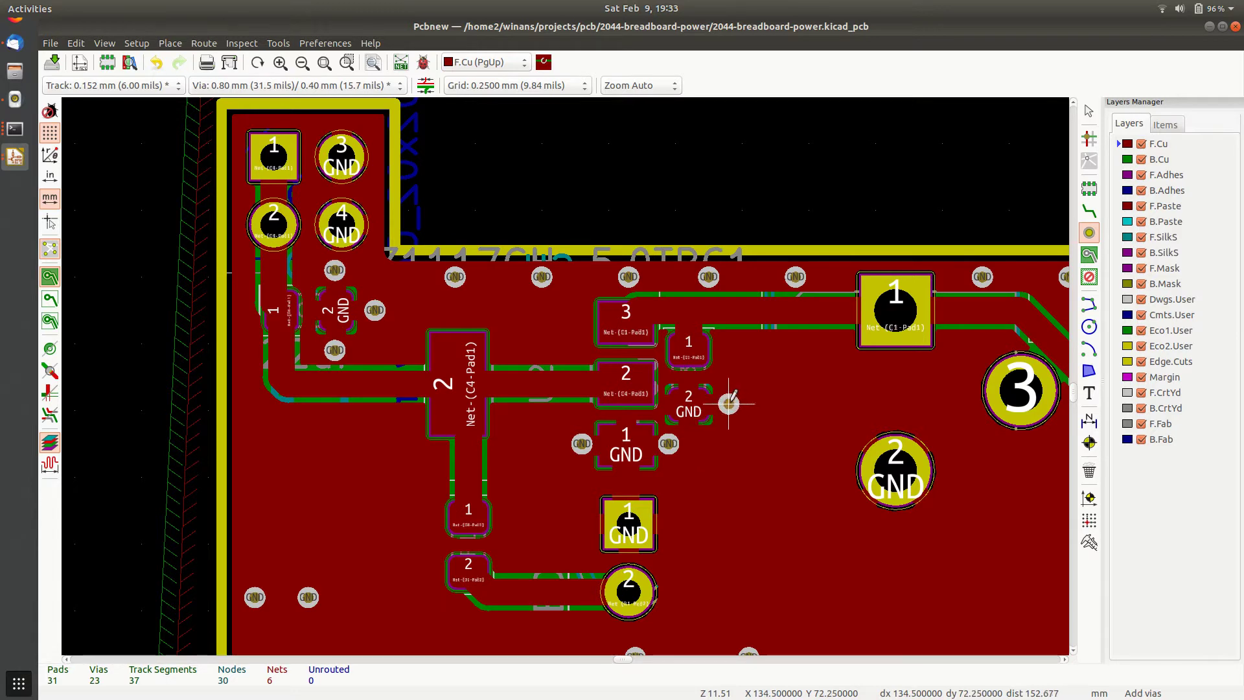
pyautogui.click(728, 403)
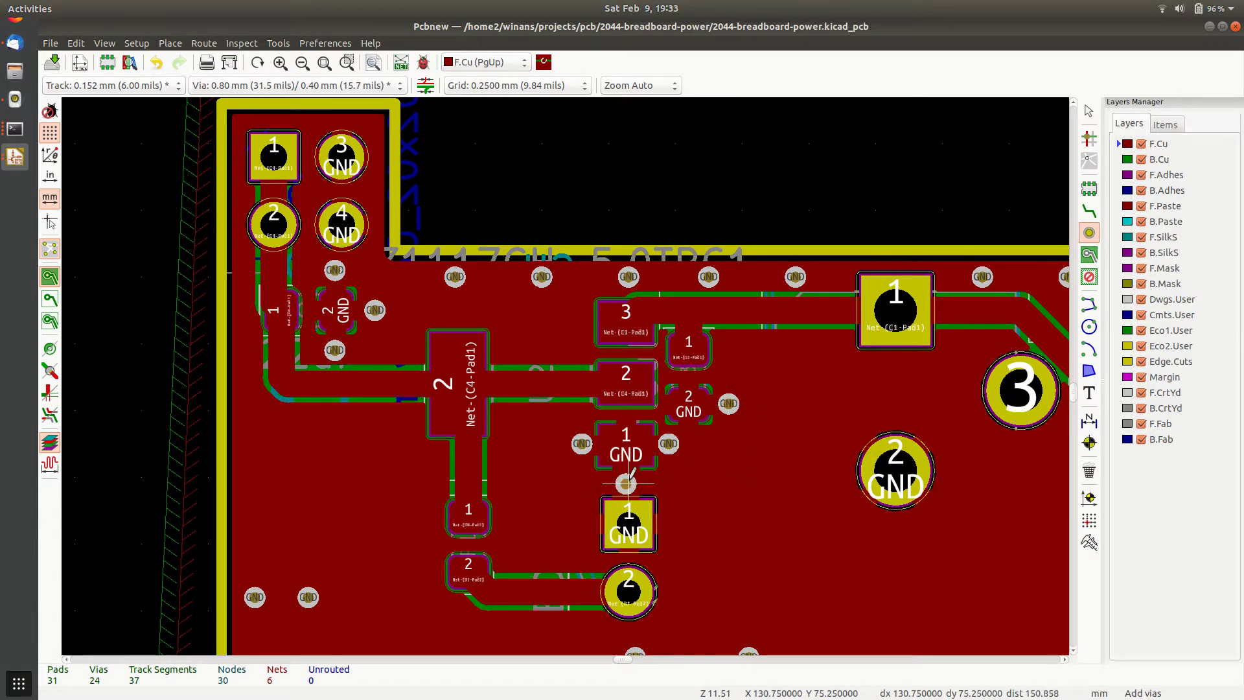
pyautogui.click(626, 484)
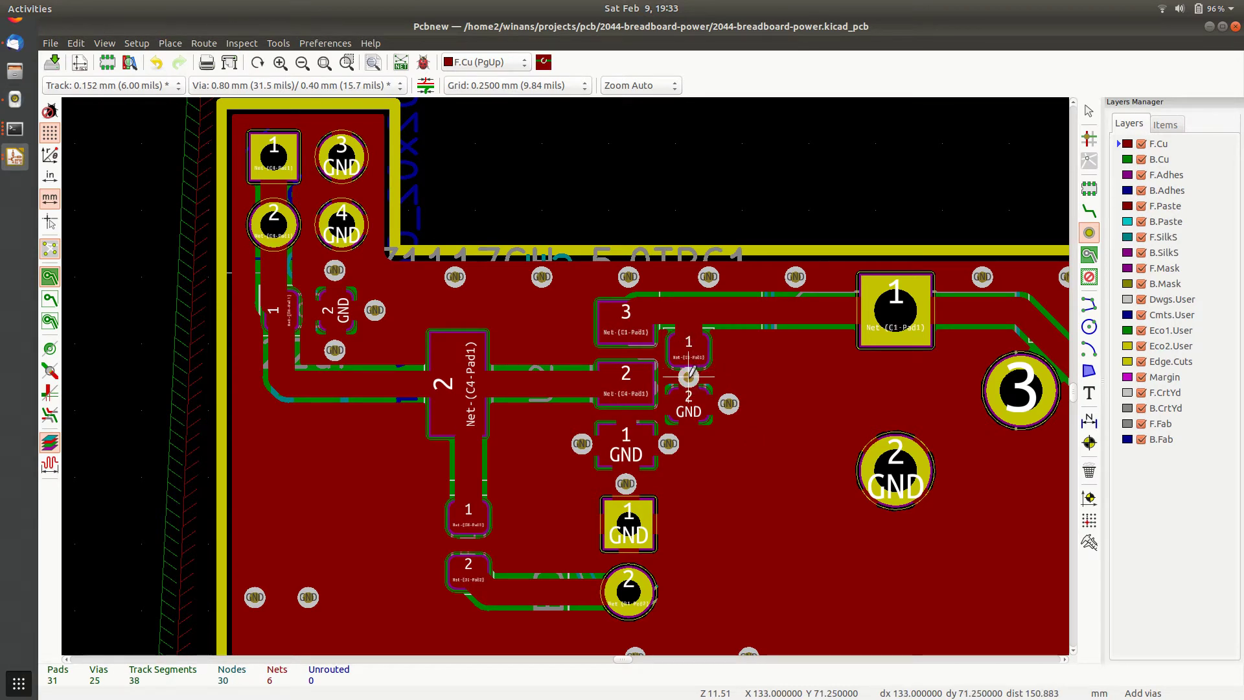
pyautogui.press('Escape')
pyautogui.scroll(3, 682, 378)
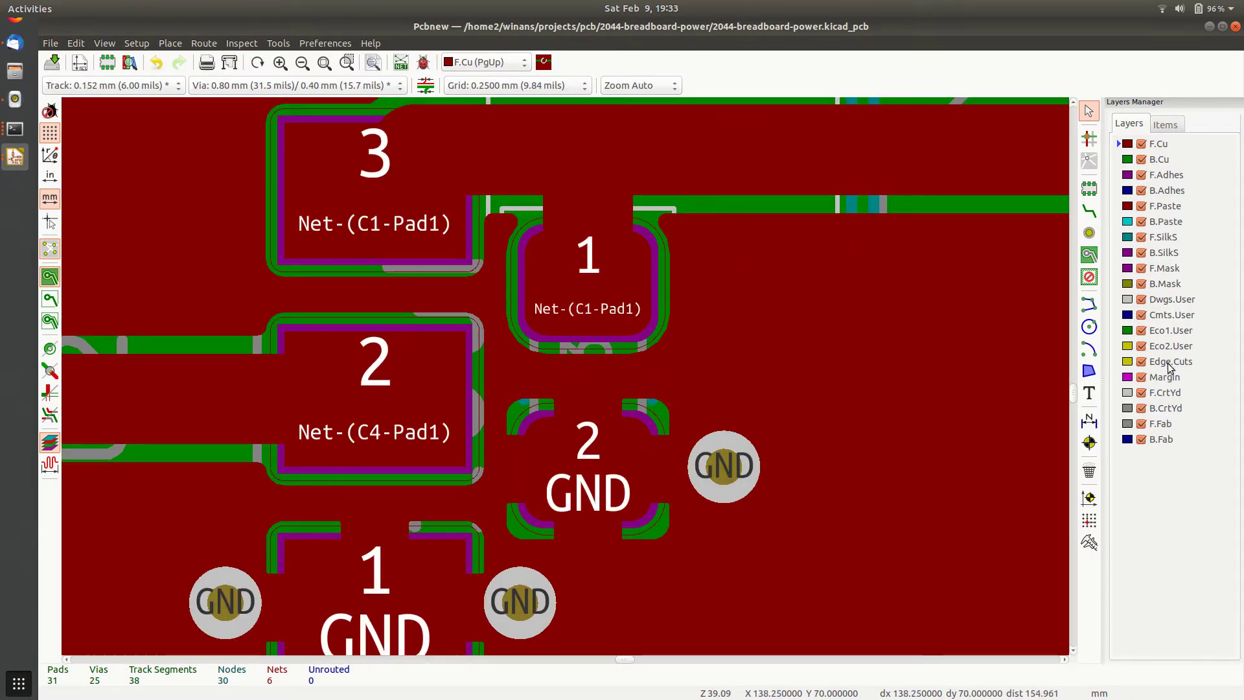
pyautogui.click(1166, 393)
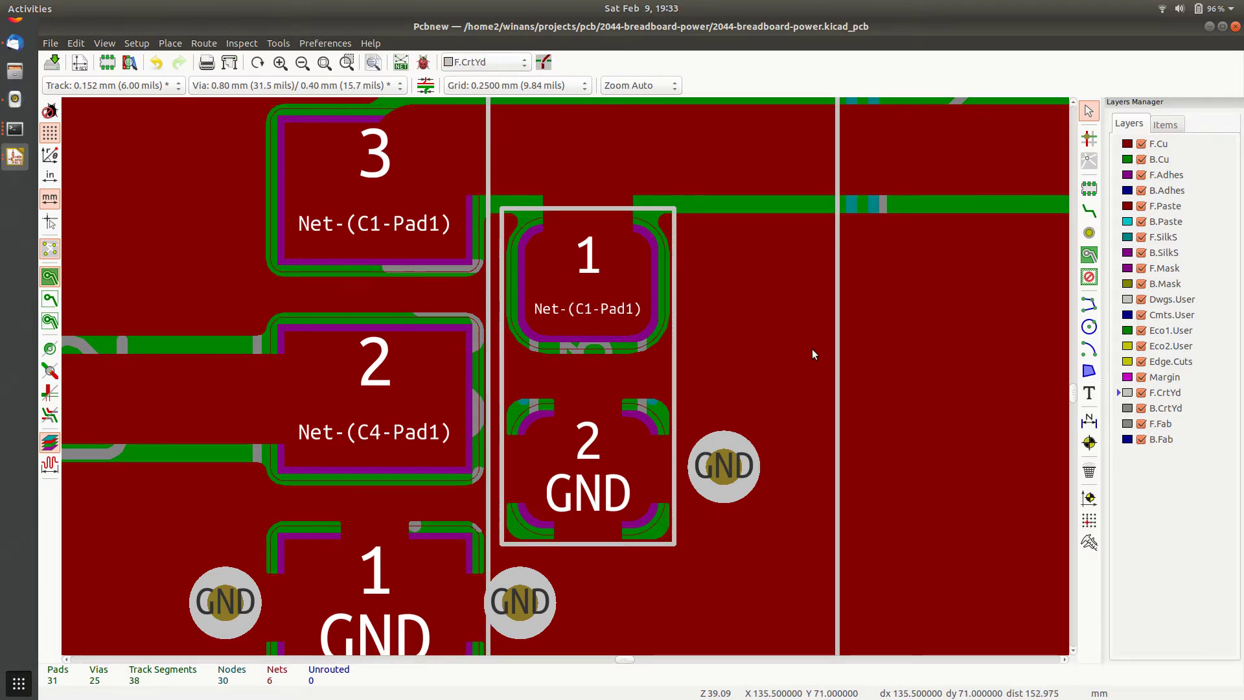
pyautogui.scroll(-2, 811, 348)
pyautogui.scroll(1, 496, 379)
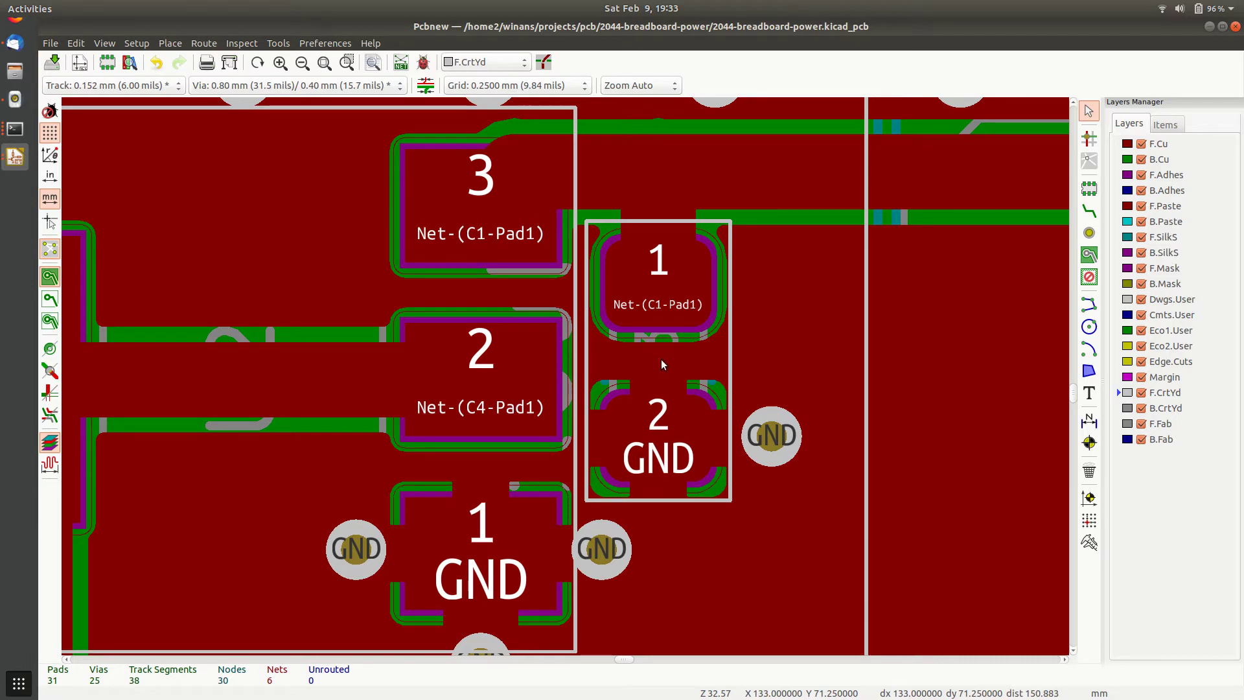
pyautogui.scroll(-2, 675, 372)
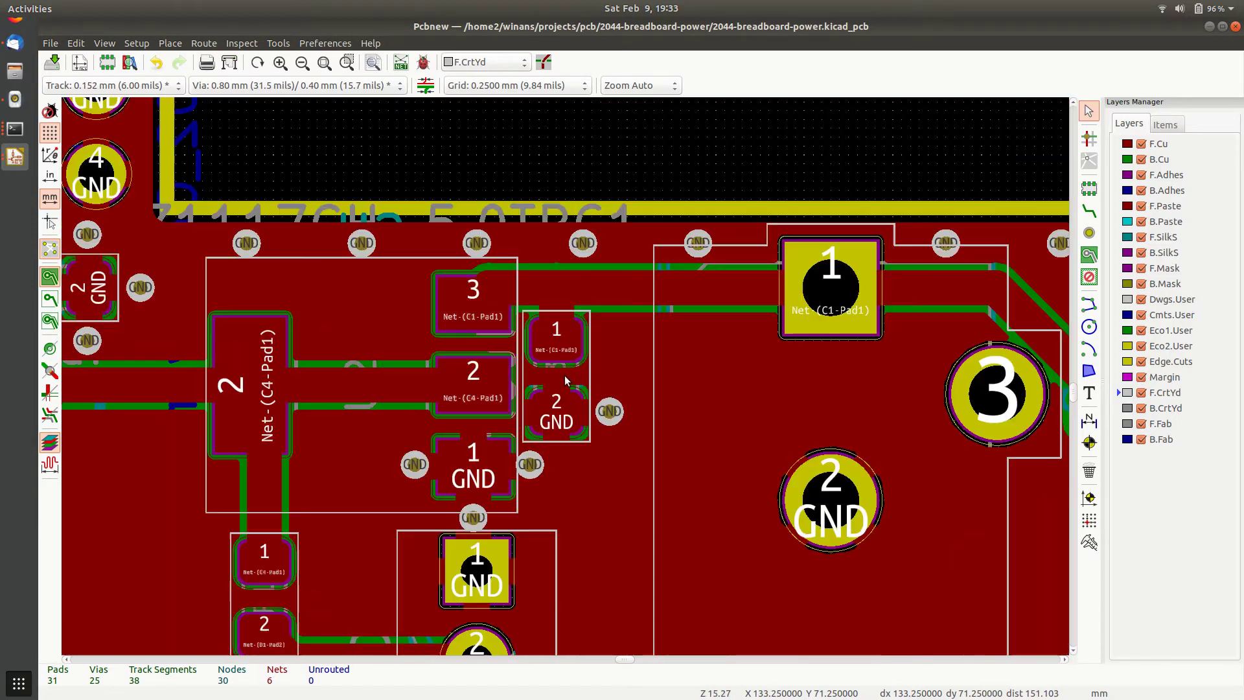
pyautogui.scroll(1, 565, 375)
pyautogui.scroll(2, 570, 395)
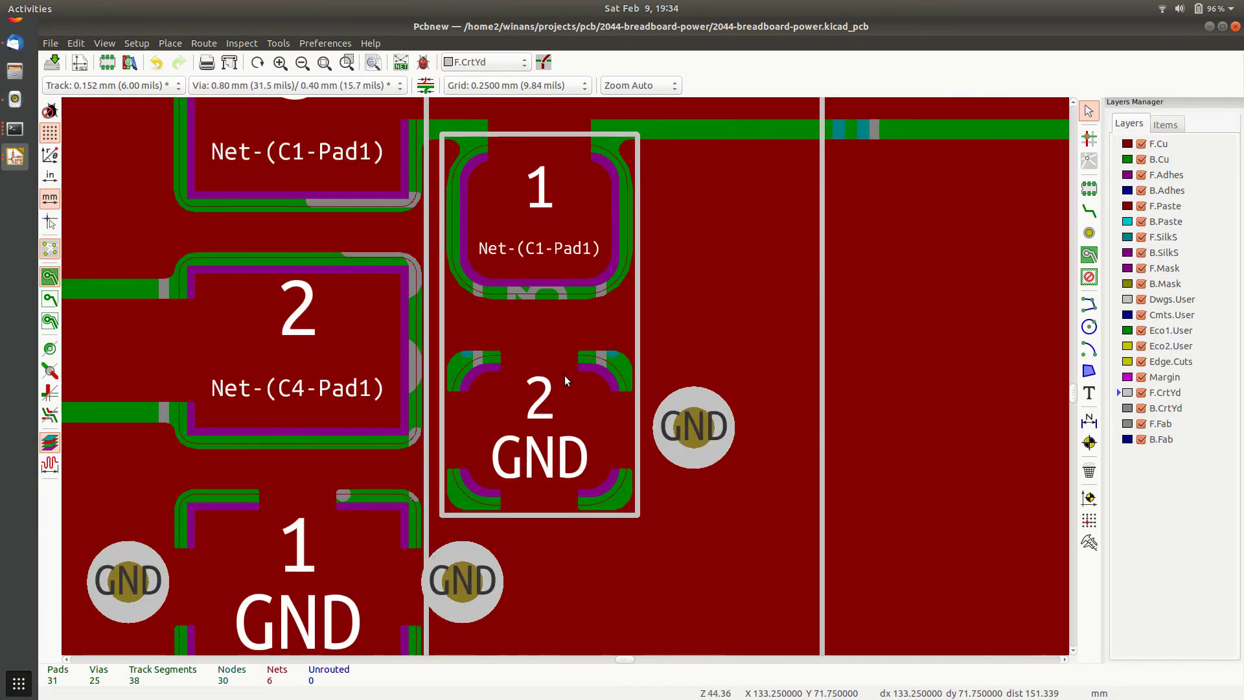
pyautogui.scroll(-1, 575, 474)
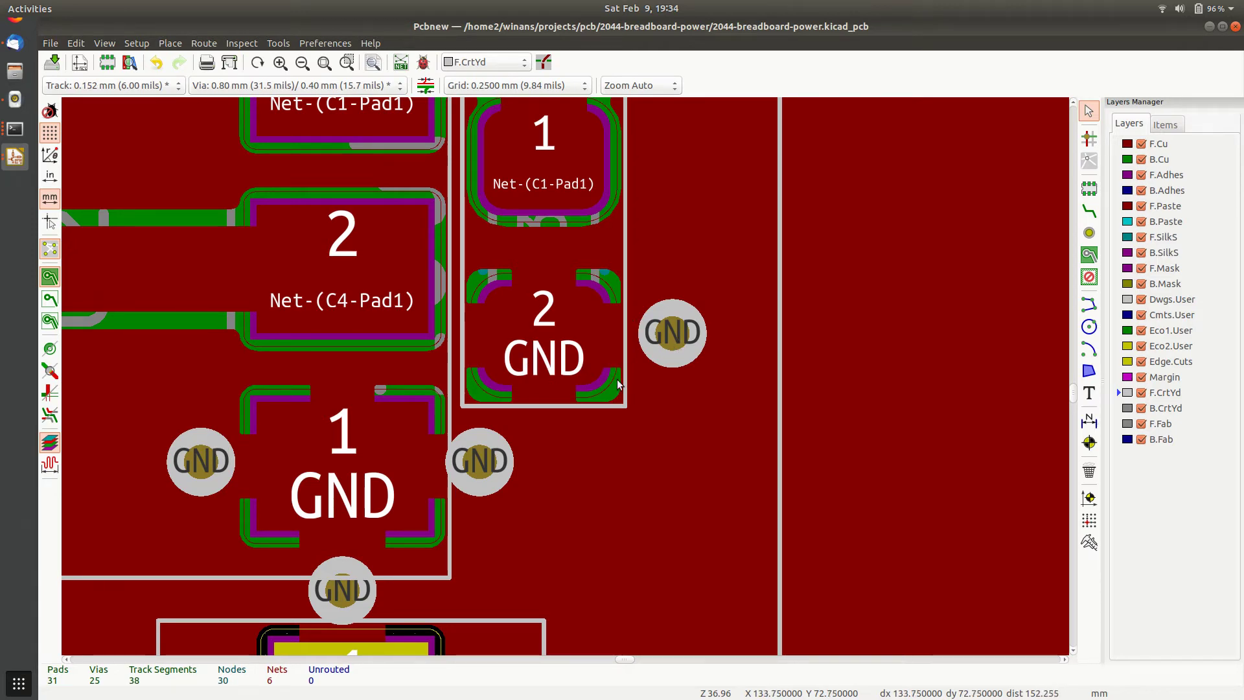
pyautogui.scroll(-4, 565, 381)
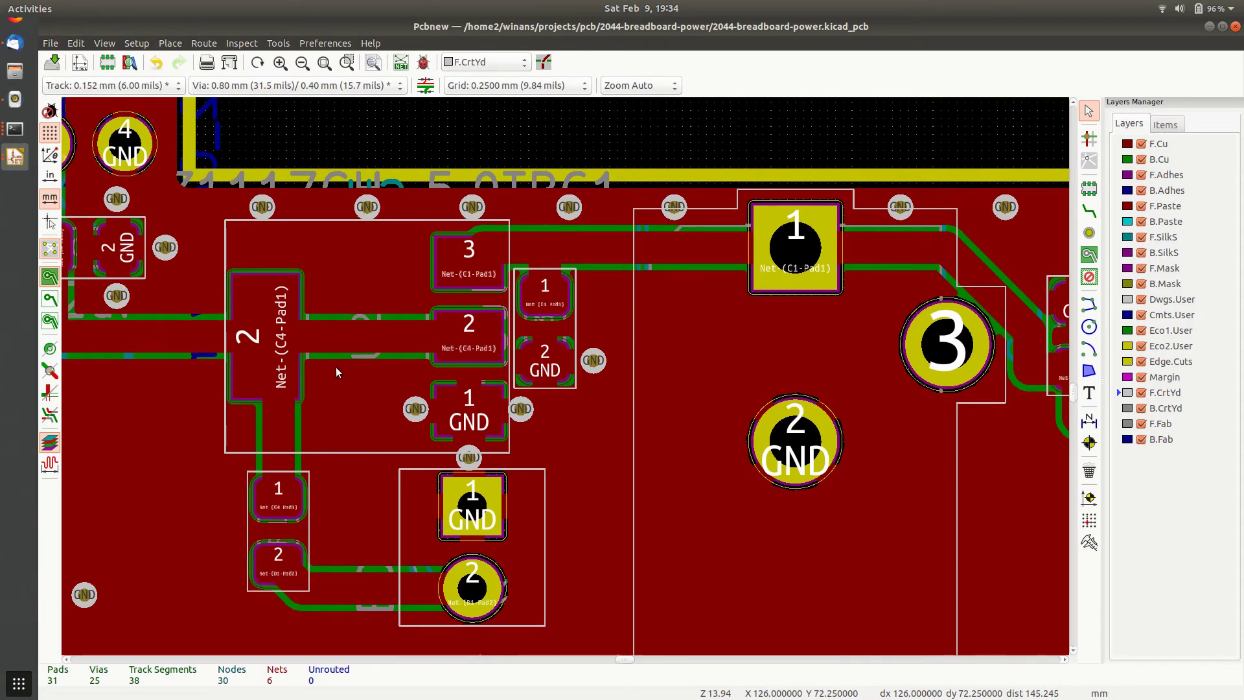
pyautogui.moveTo(385, 375); pyautogui.dragTo(288, 333, button='middle')
pyautogui.moveTo(674, 379); pyautogui.dragTo(445, 340, button='middle')
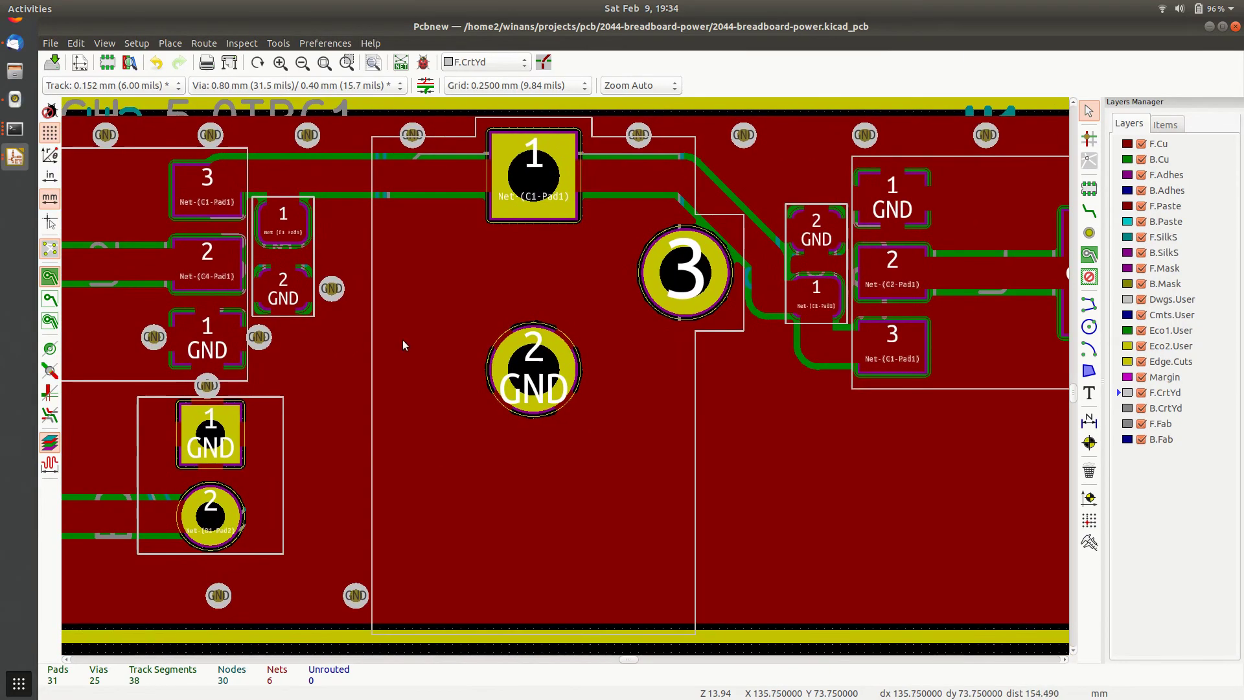
pyautogui.moveTo(704, 338); pyautogui.dragTo(537, 391, button='middle')
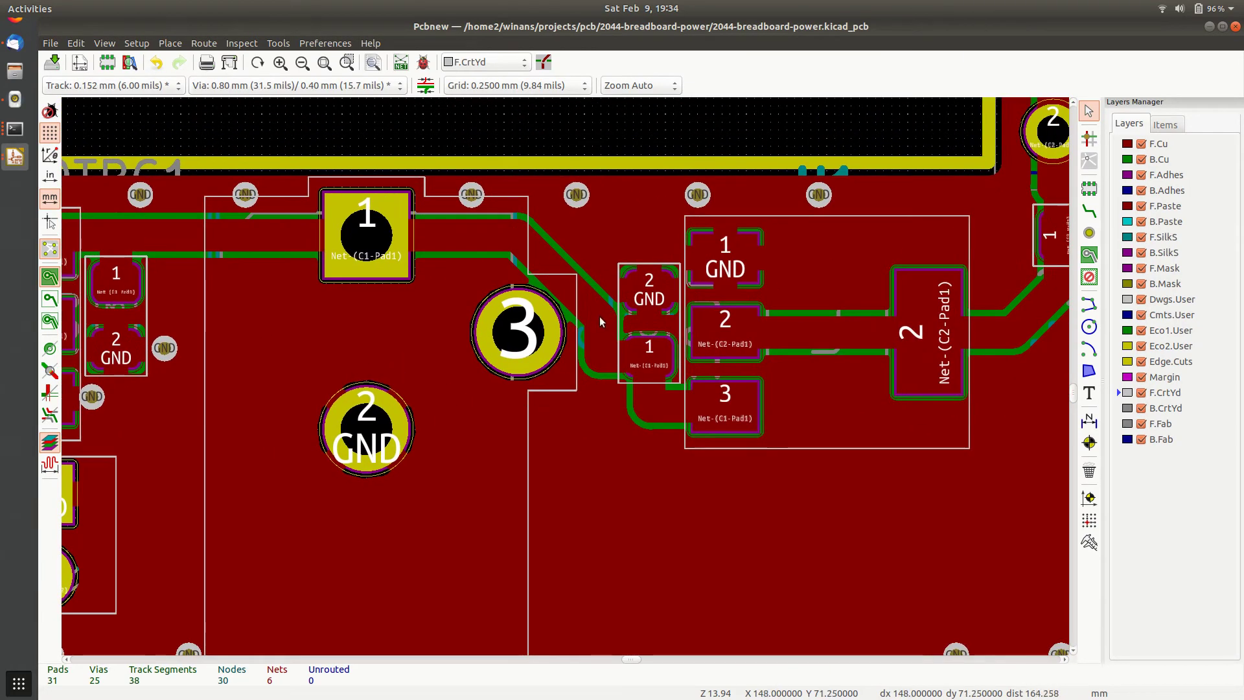
pyautogui.moveTo(592, 322); pyautogui.dragTo(531, 396, button='middle')
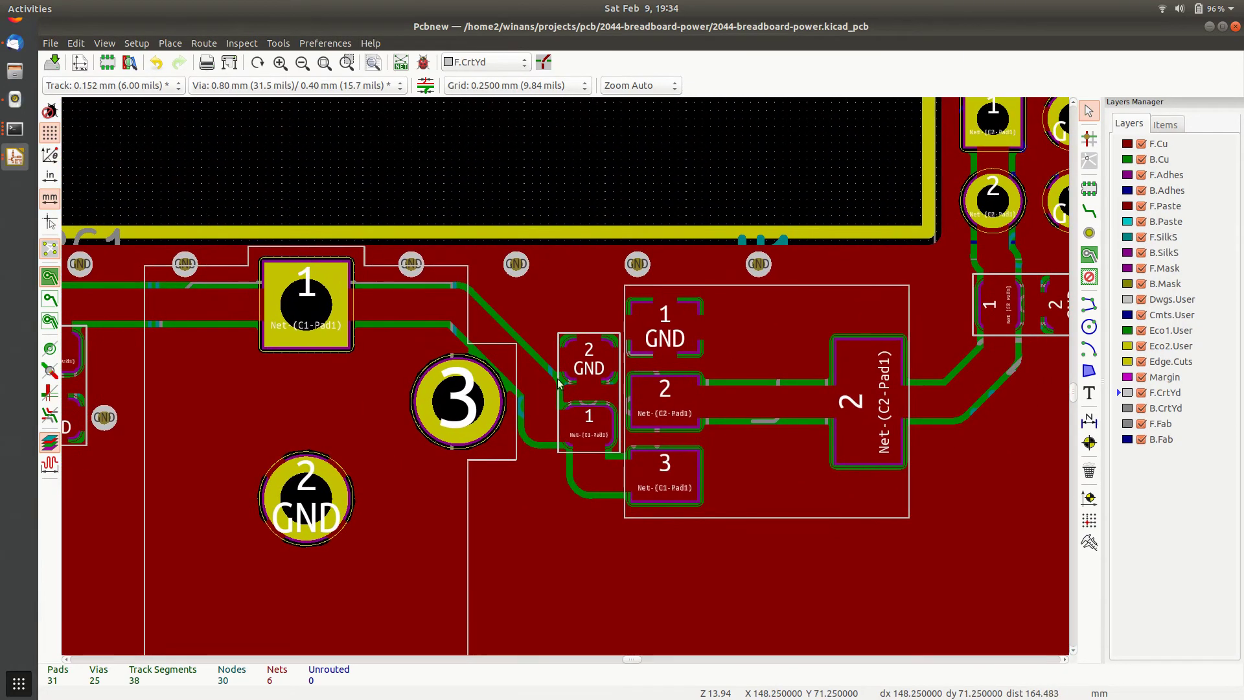
# Step: Place five ground vias beside the right-side GND pads and the edge capacitor's GND pad
pyautogui.click(1089, 232)
pyautogui.click(759, 264)
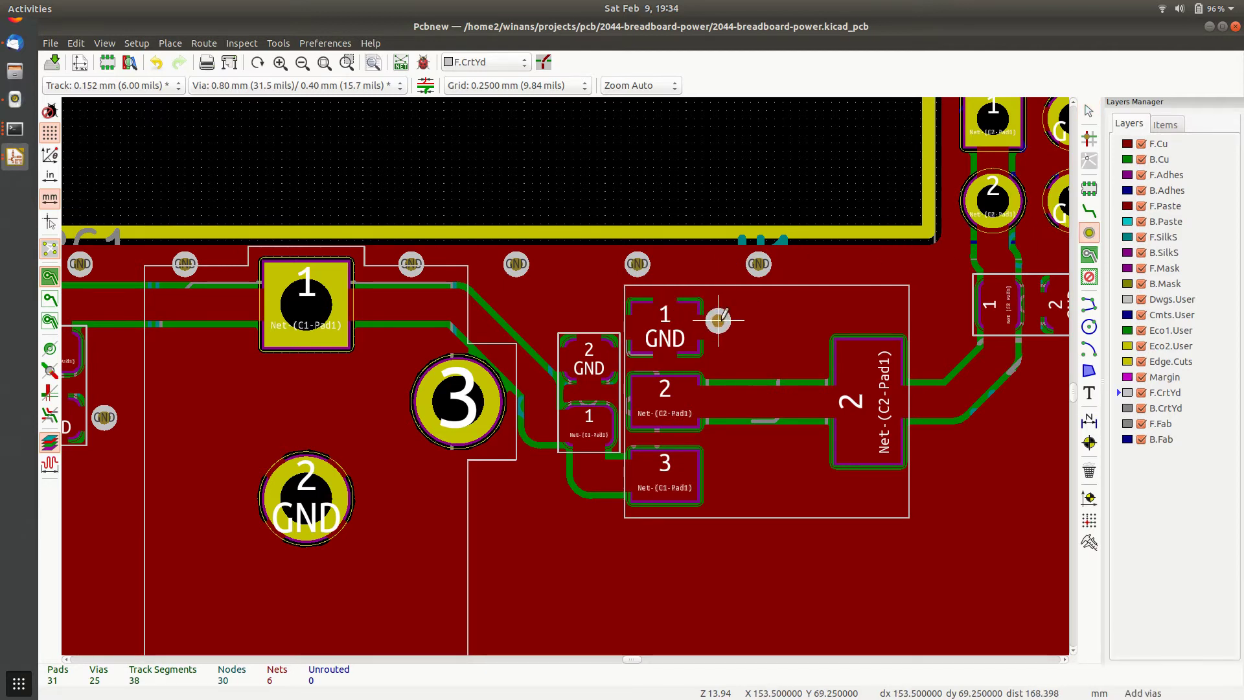
pyautogui.click(718, 328)
pyautogui.click(589, 312)
pyautogui.scroll(-2, 767, 320)
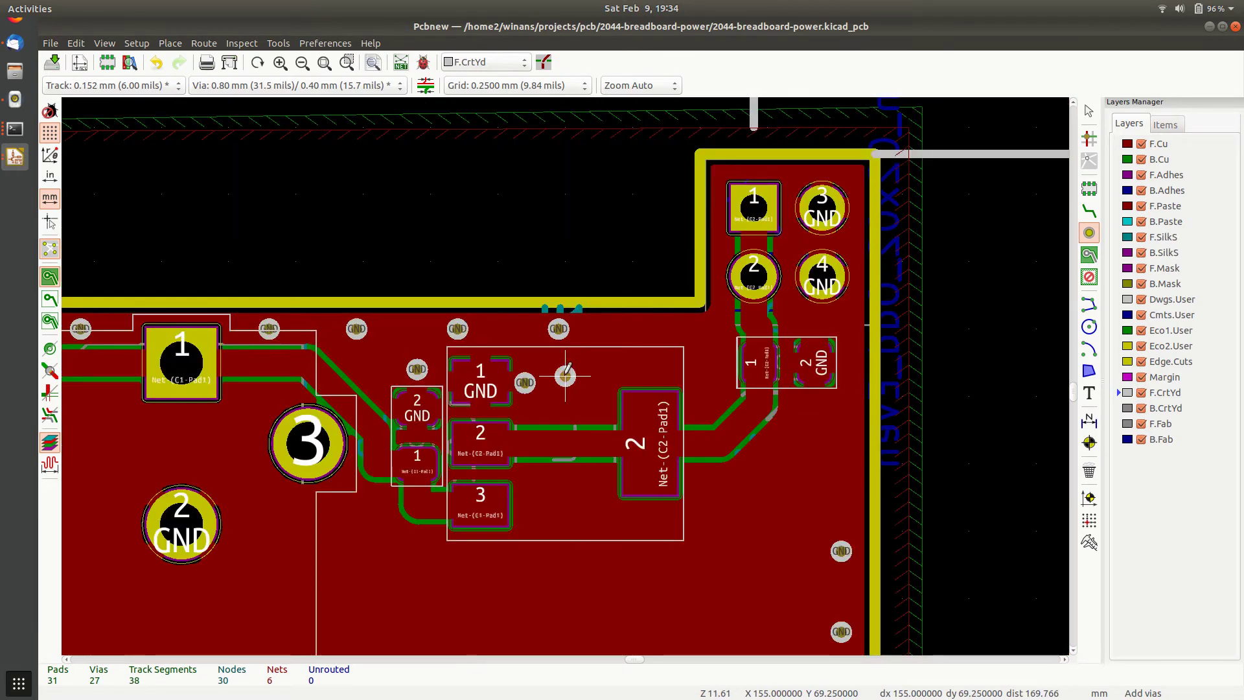
pyautogui.scroll(3, 713, 403)
pyautogui.scroll(2, 565, 376)
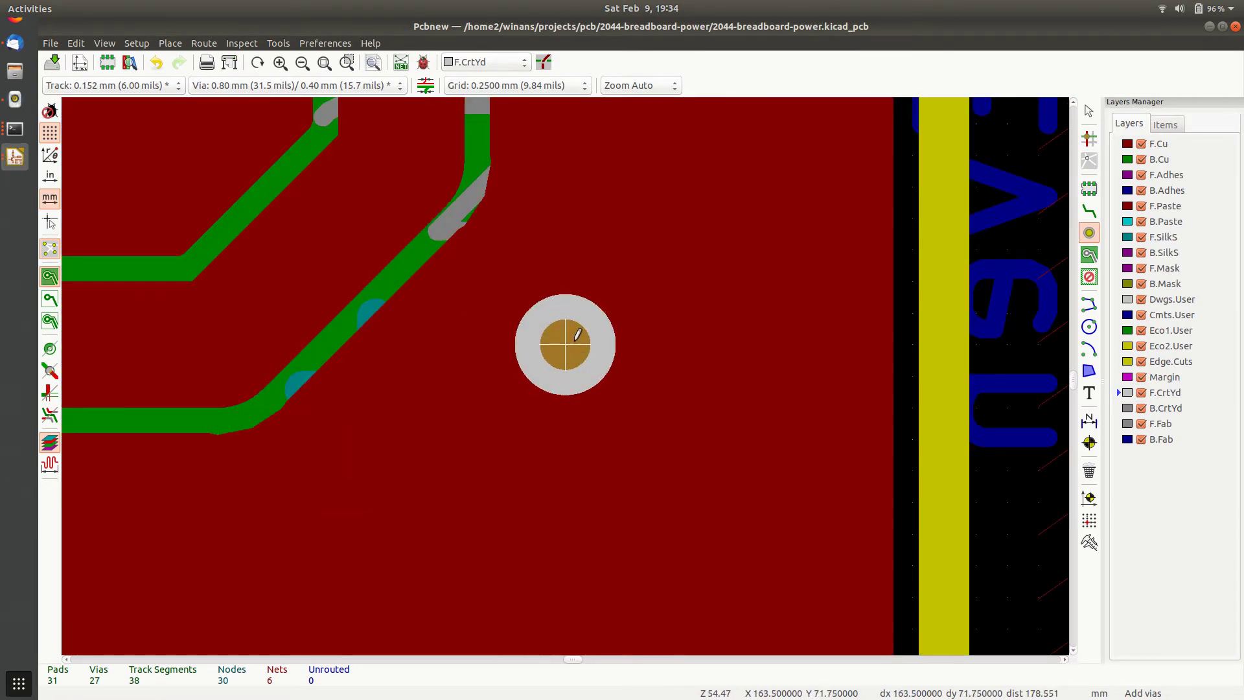
pyautogui.scroll(-3, 565, 375)
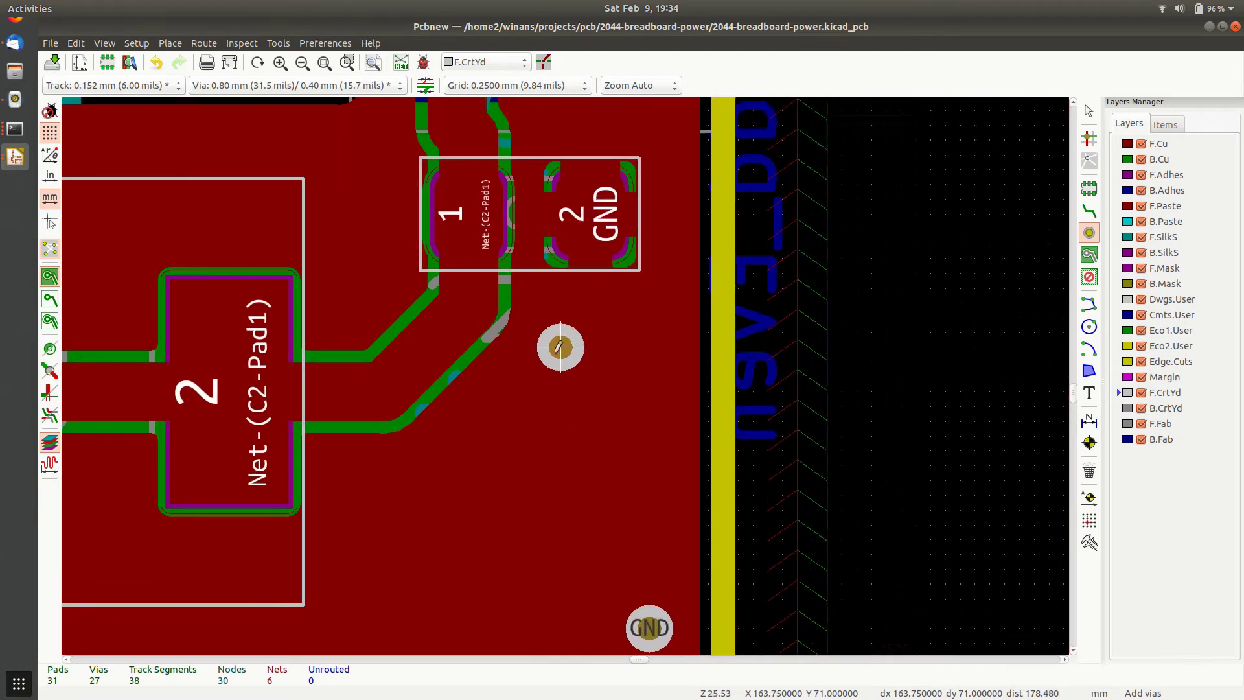
pyautogui.click(521, 350)
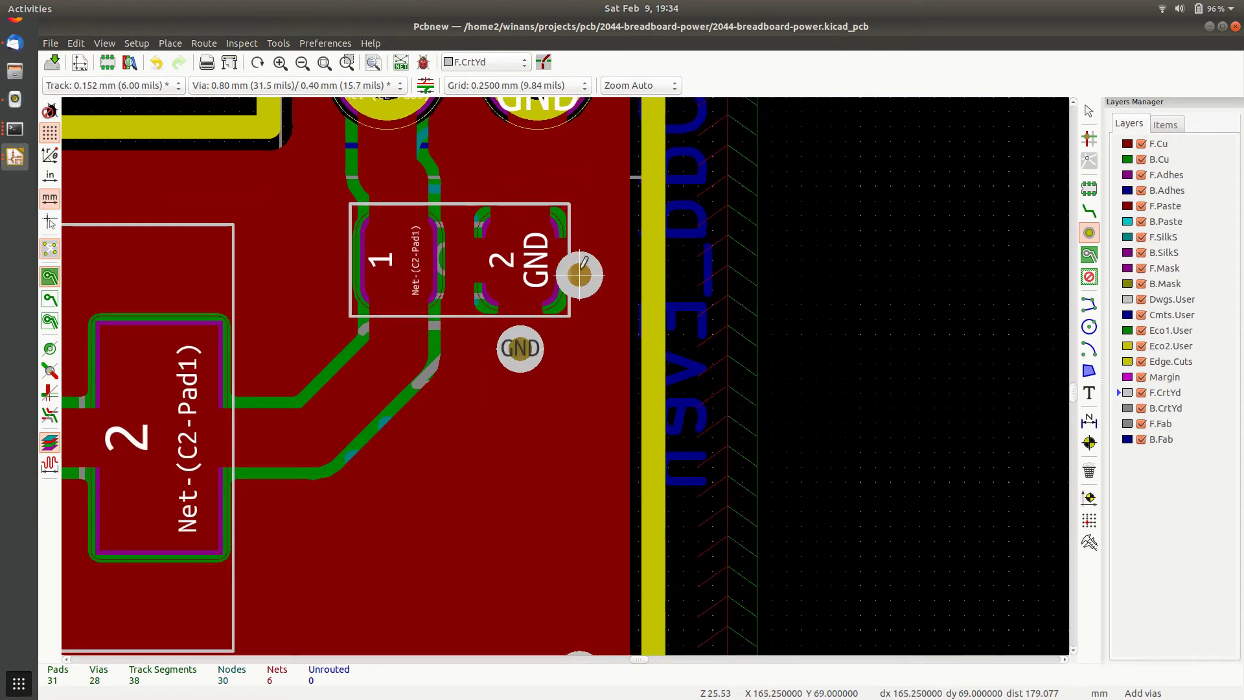
pyautogui.click(594, 260)
# Step: Add a last ground via by the edge capacitor, centre the board, and make B.Cu active
pyautogui.click(521, 172)
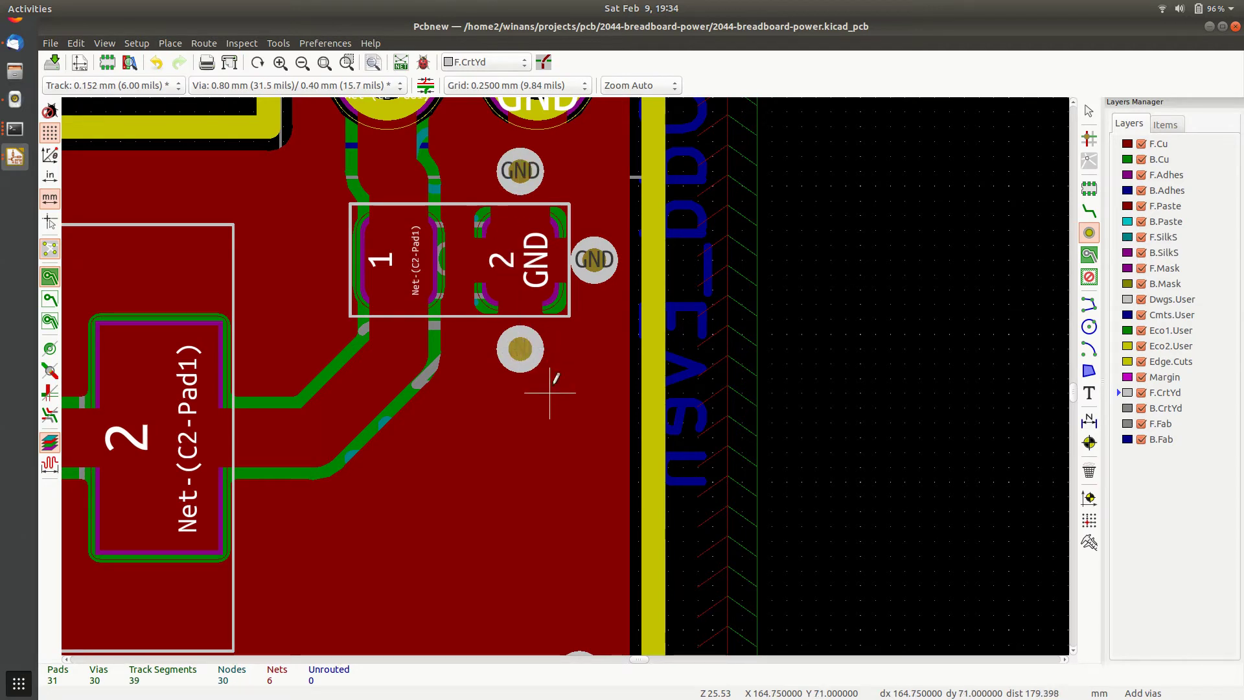
pyautogui.press('Escape')
pyautogui.scroll(-5, 433, 415)
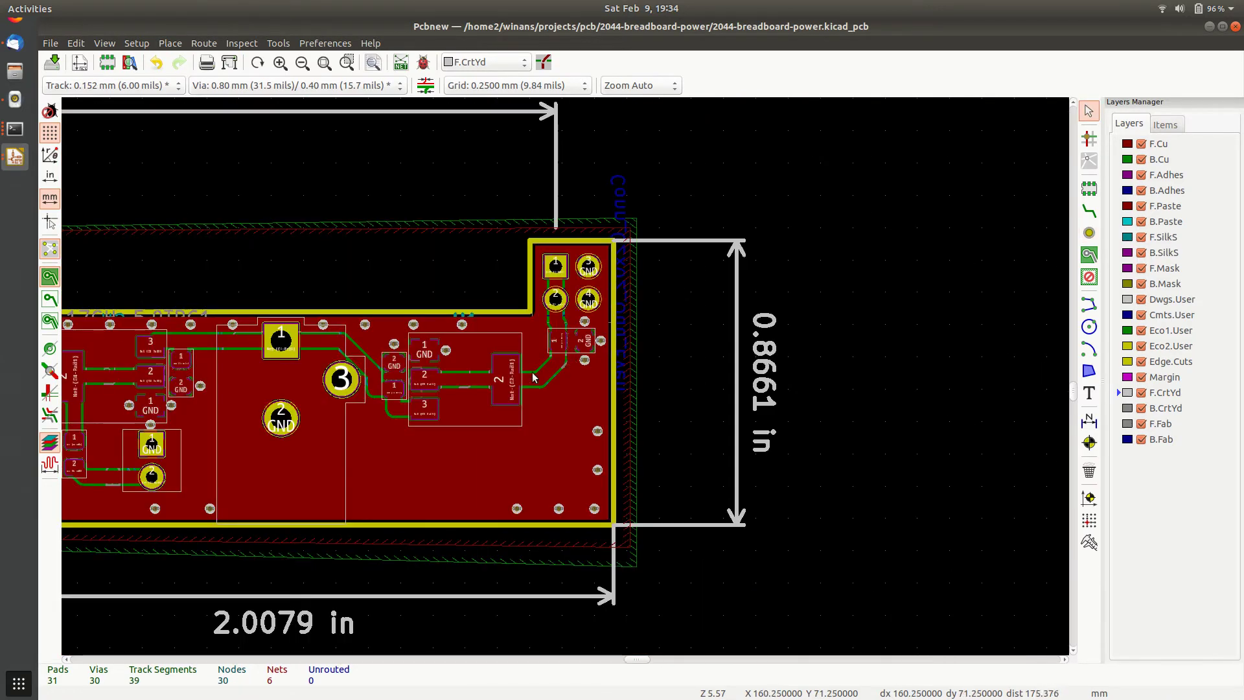
pyautogui.moveTo(343, 375); pyautogui.dragTo(643, 330, button='middle')
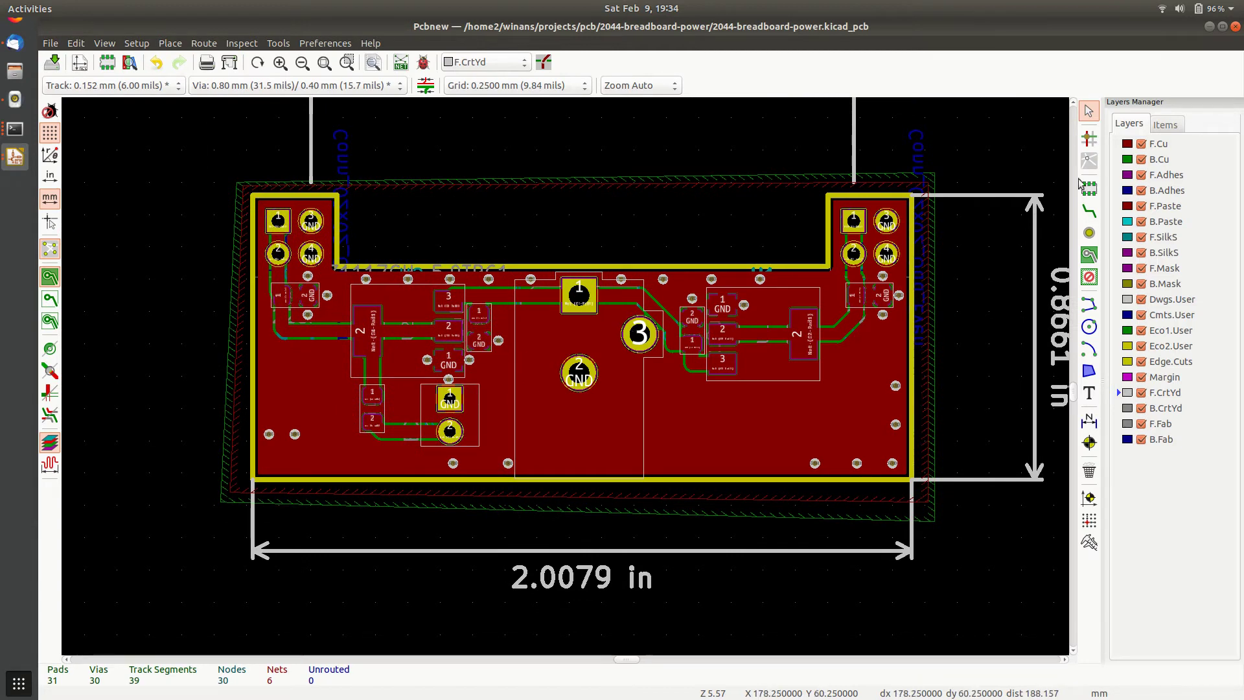
pyautogui.click(1159, 160)
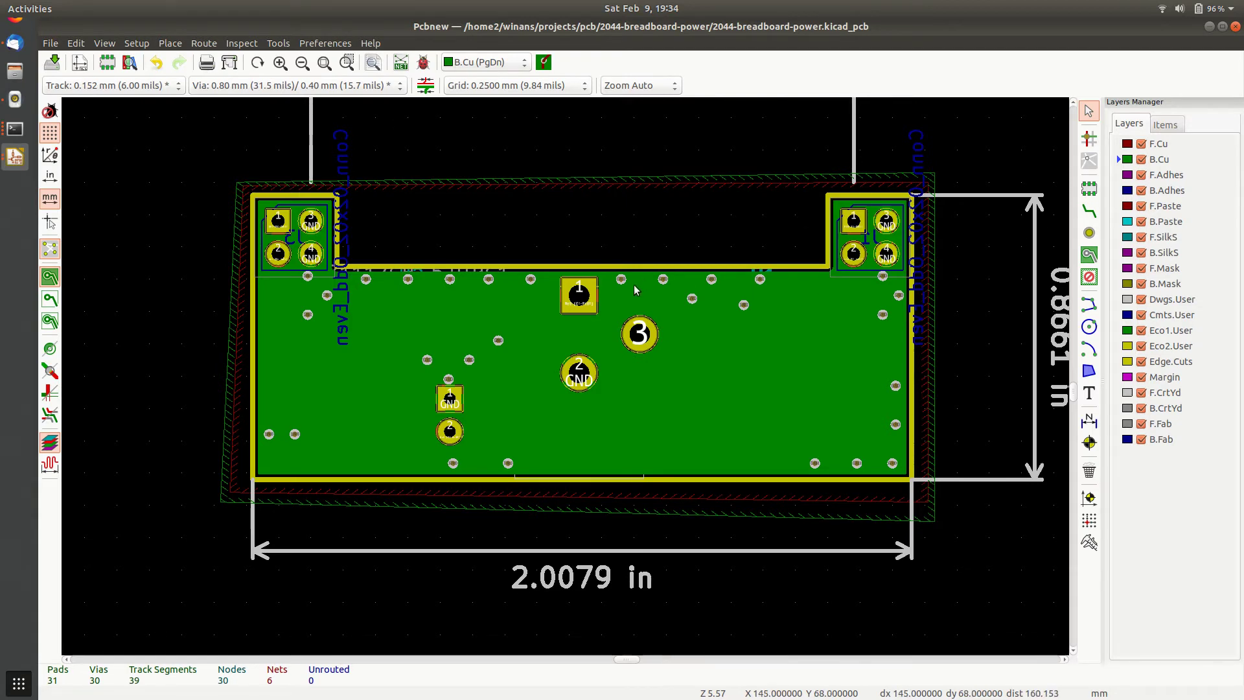
# Step: Cancel the accidental block copy and via tool, then make F.Cu the active layer
pyautogui.click(603, 266)
pyautogui.hotkey('ctrl', 'c')
pyautogui.click(632, 248)
pyautogui.scroll(2, 685, 305)
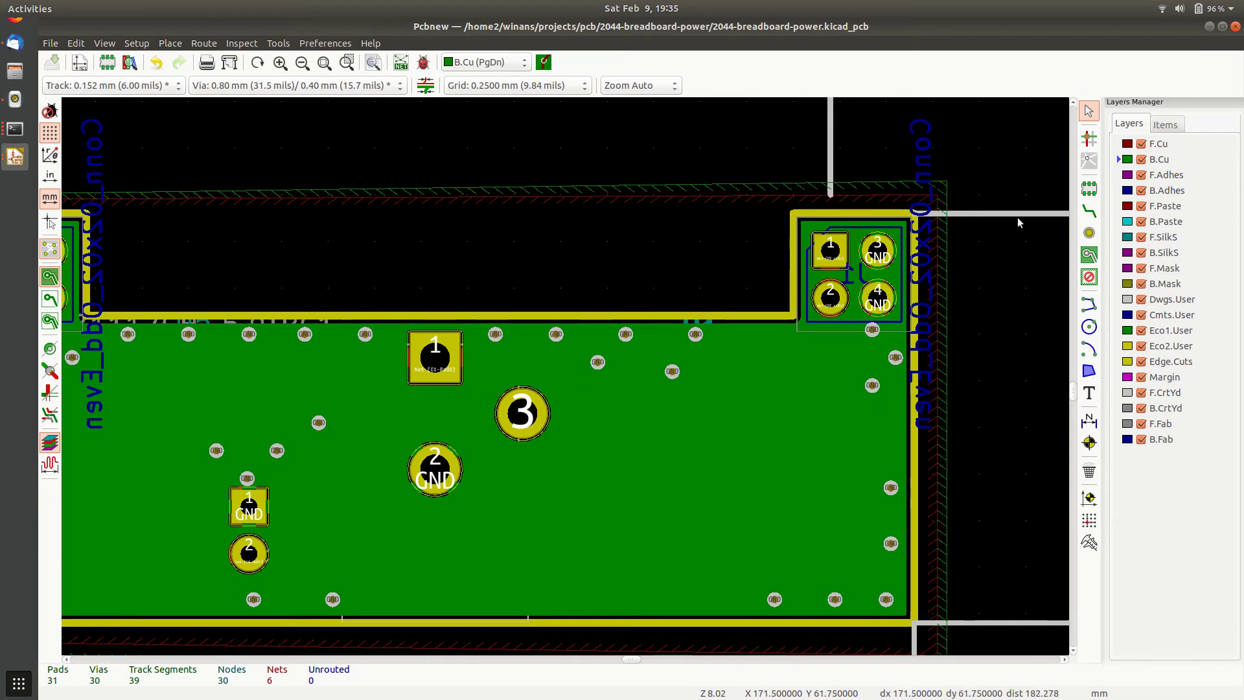
pyautogui.click(1089, 235)
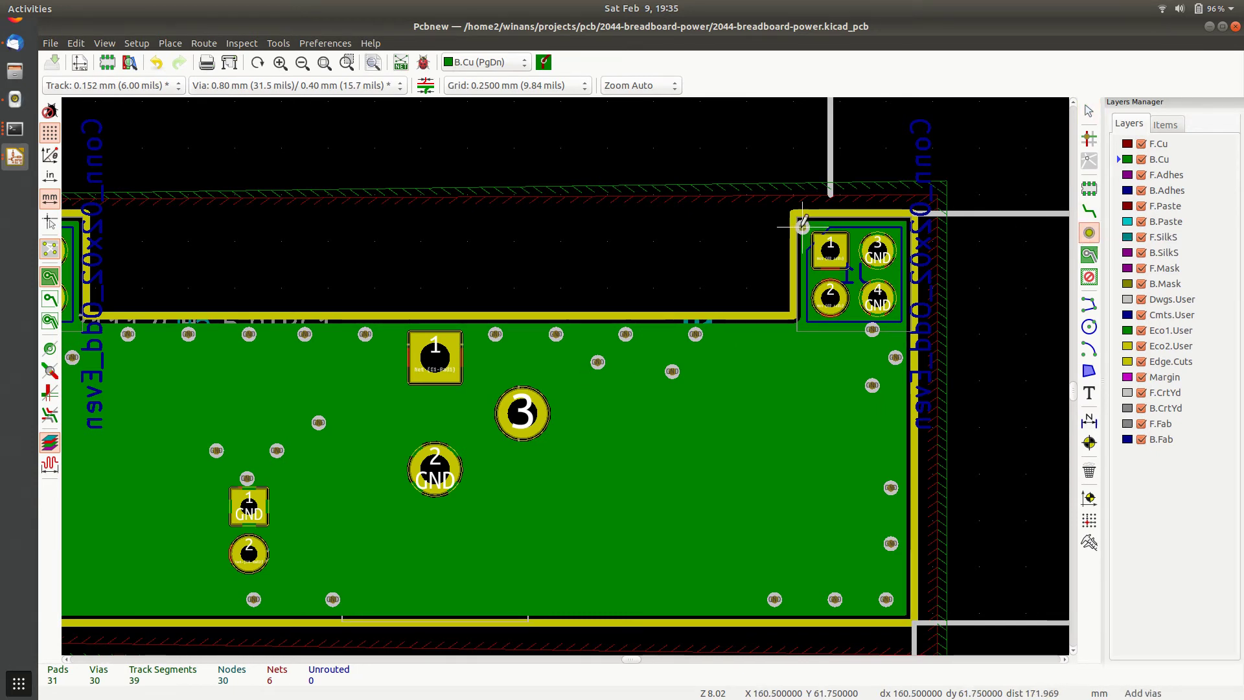
pyautogui.press('Escape')
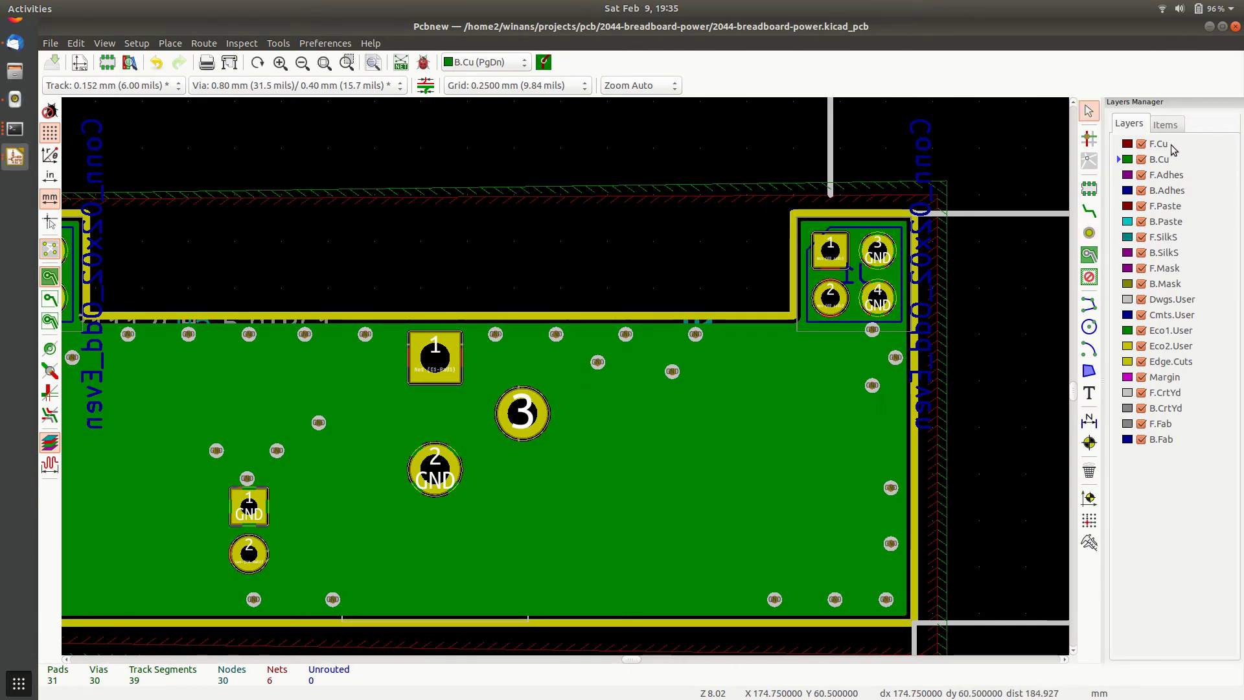
pyautogui.click(1148, 145)
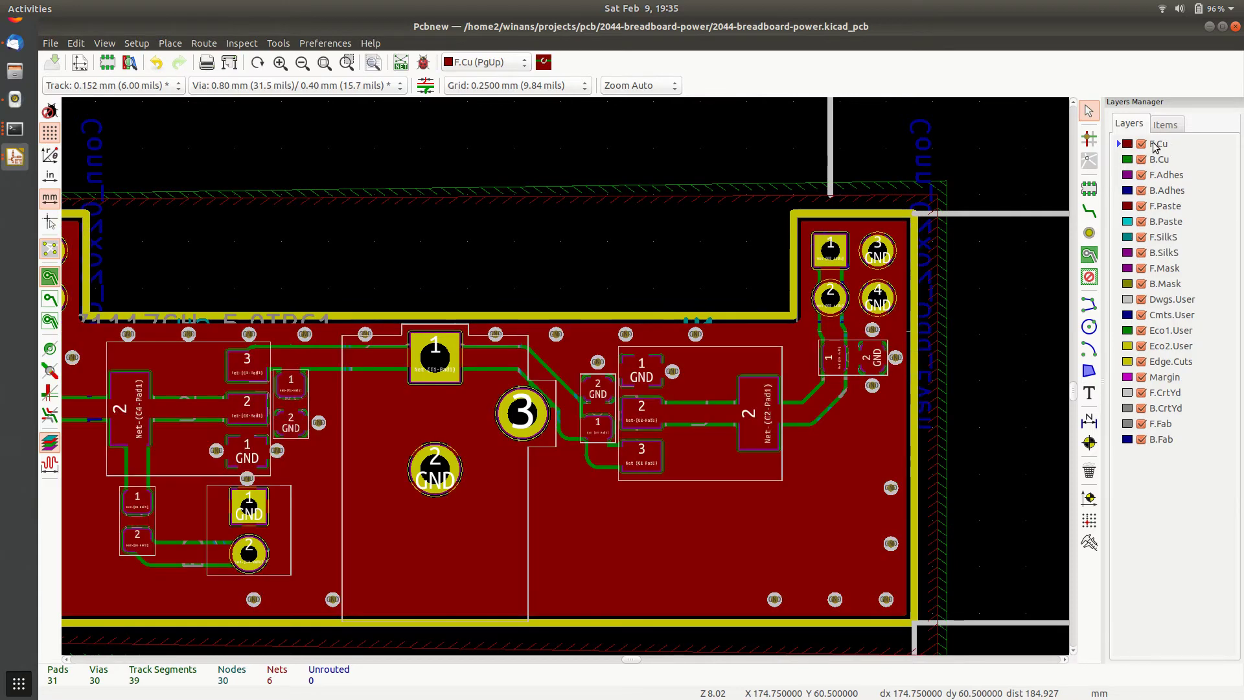
pyautogui.click(423, 62)
pyautogui.click(827, 258)
pyautogui.click(517, 451)
pyautogui.click(819, 283)
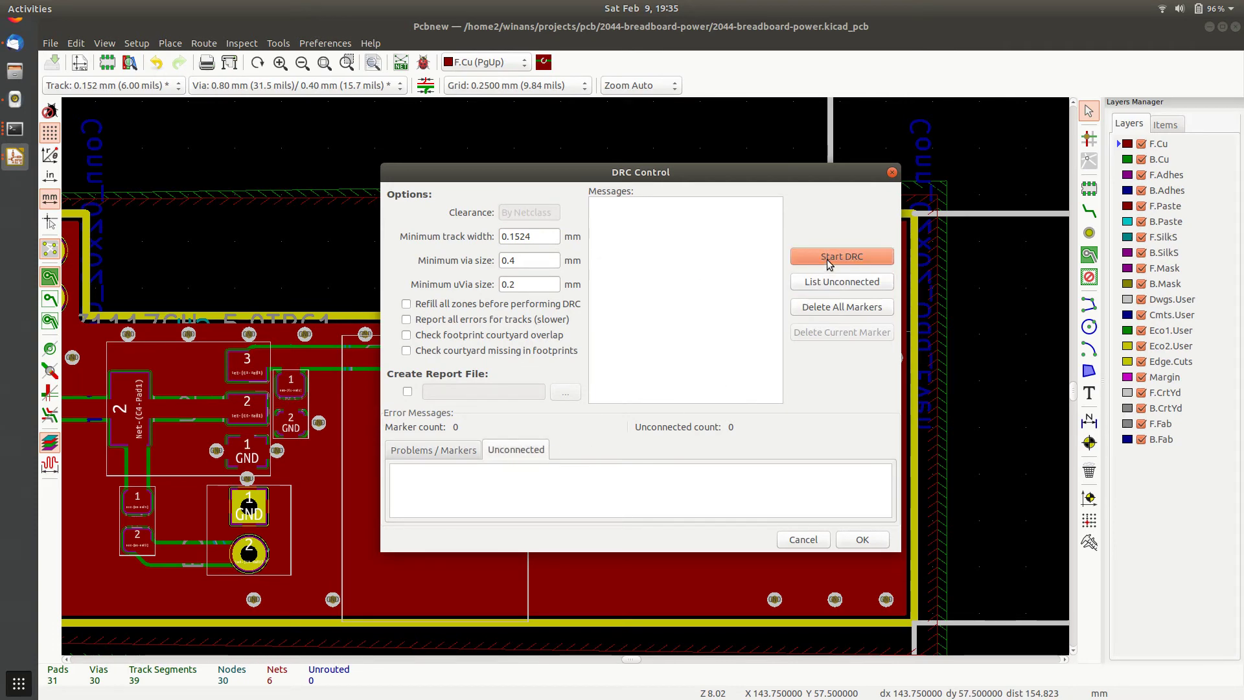
pyautogui.click(827, 258)
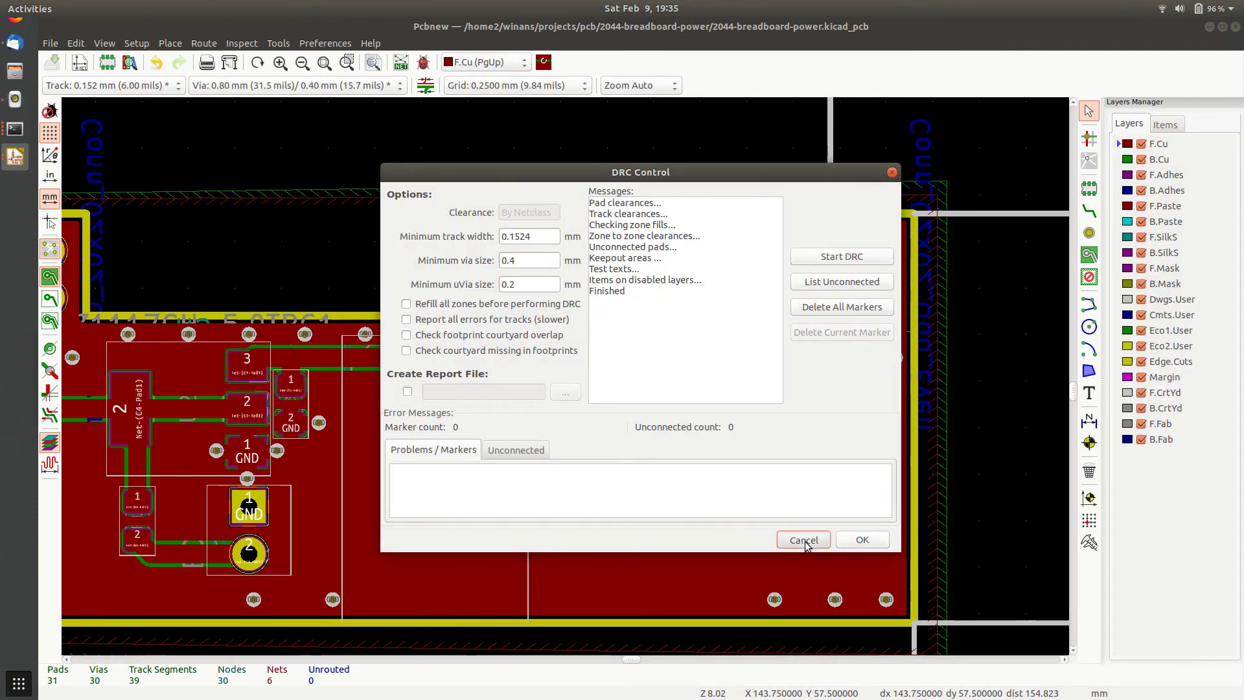
pyautogui.click(803, 540)
pyautogui.scroll(2, 684, 479)
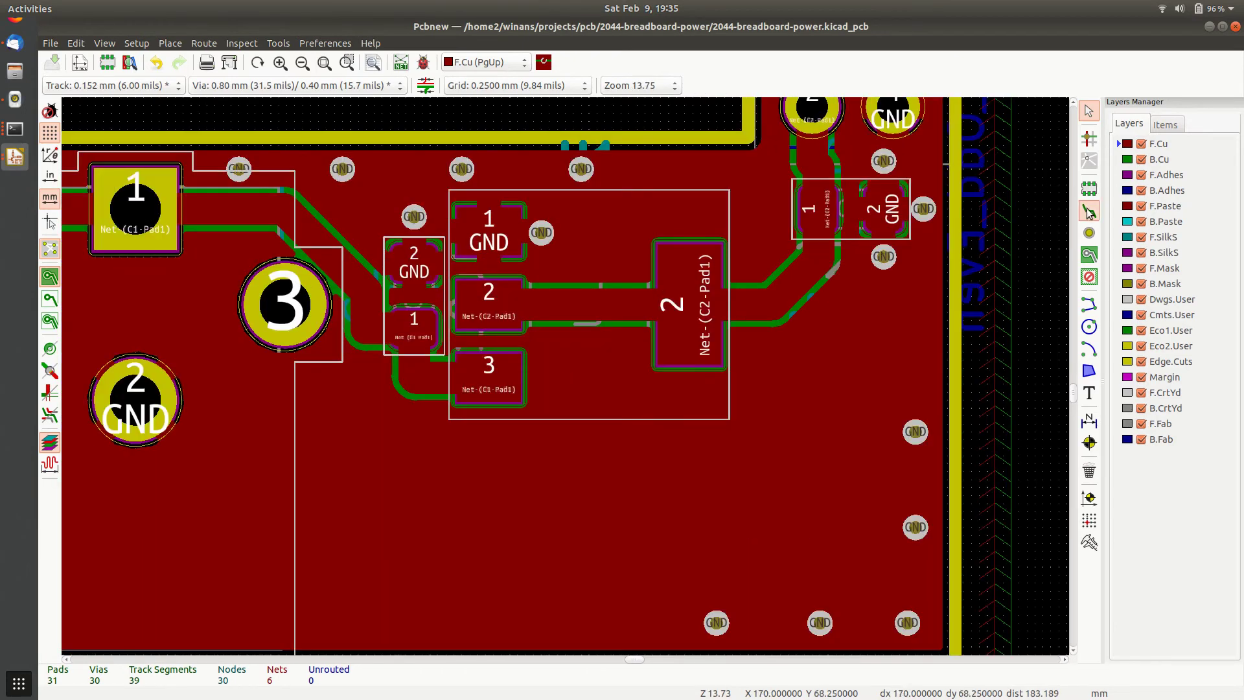
# Step: Place a test via on the Net-(C2-Pad1) copper trace
pyautogui.click(1090, 232)
pyautogui.click(589, 304)
pyautogui.press('Escape')
pyautogui.scroll(3, 582, 305)
pyautogui.scroll(6, 565, 377)
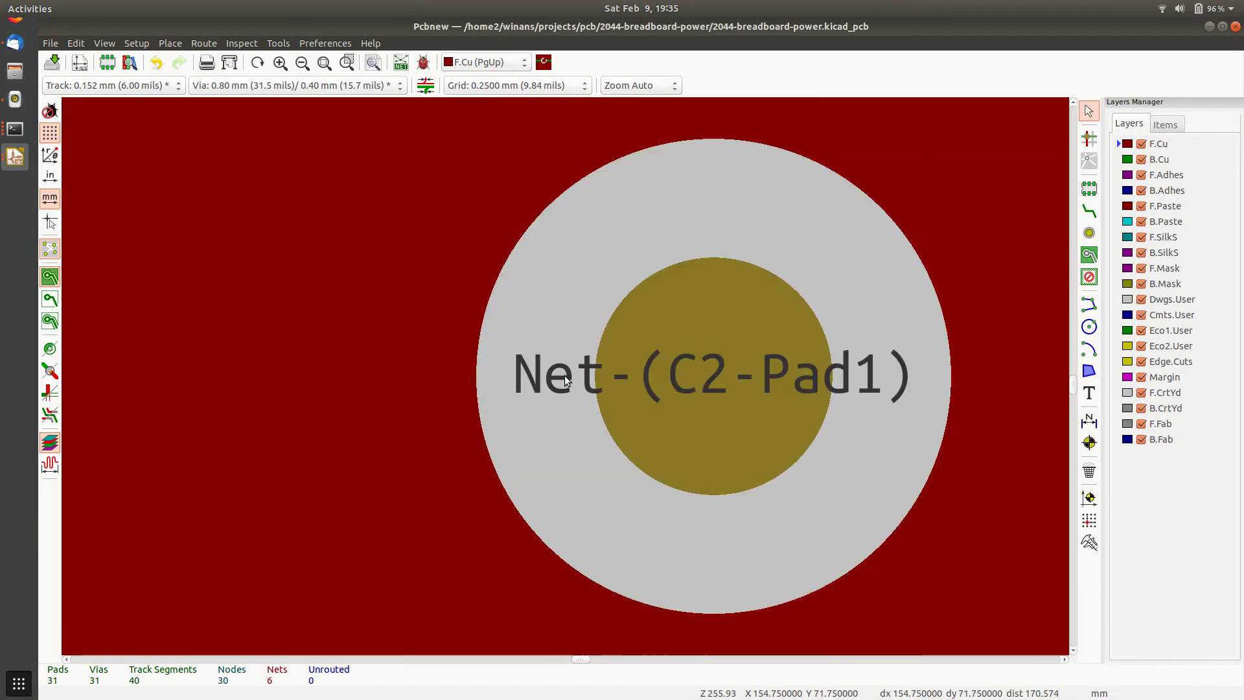
pyautogui.scroll(-4, 565, 375)
pyautogui.scroll(-3, 662, 395)
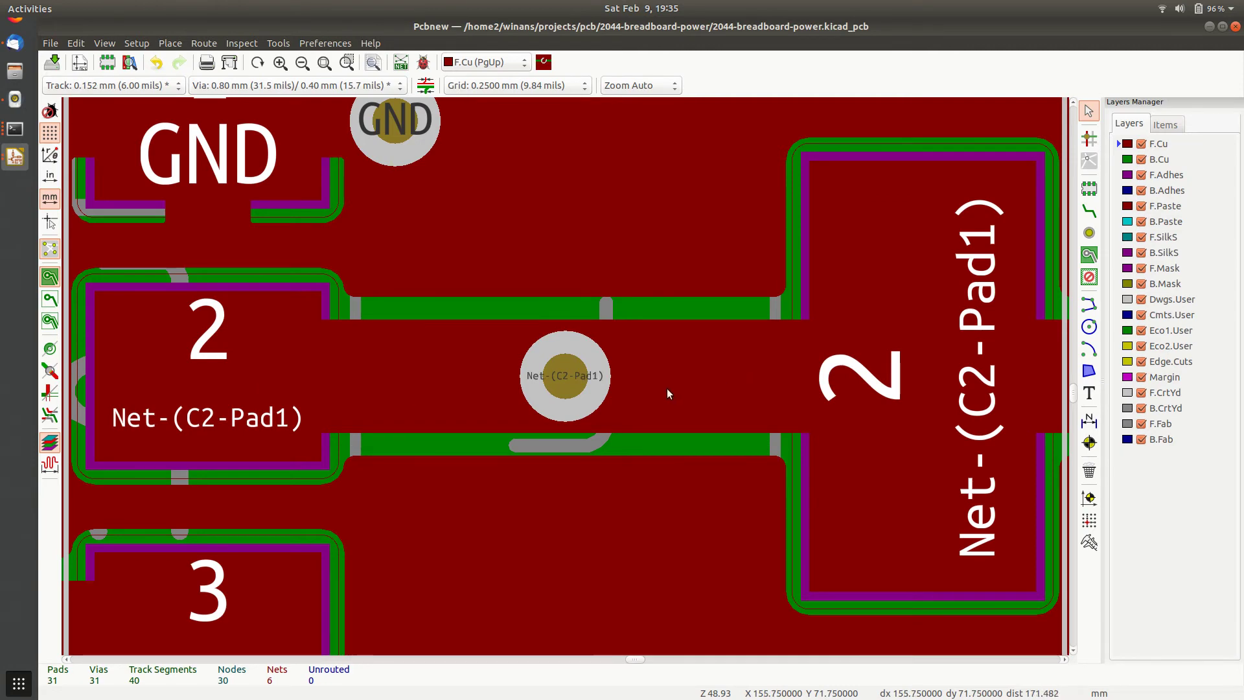
pyautogui.scroll(-2, 688, 387)
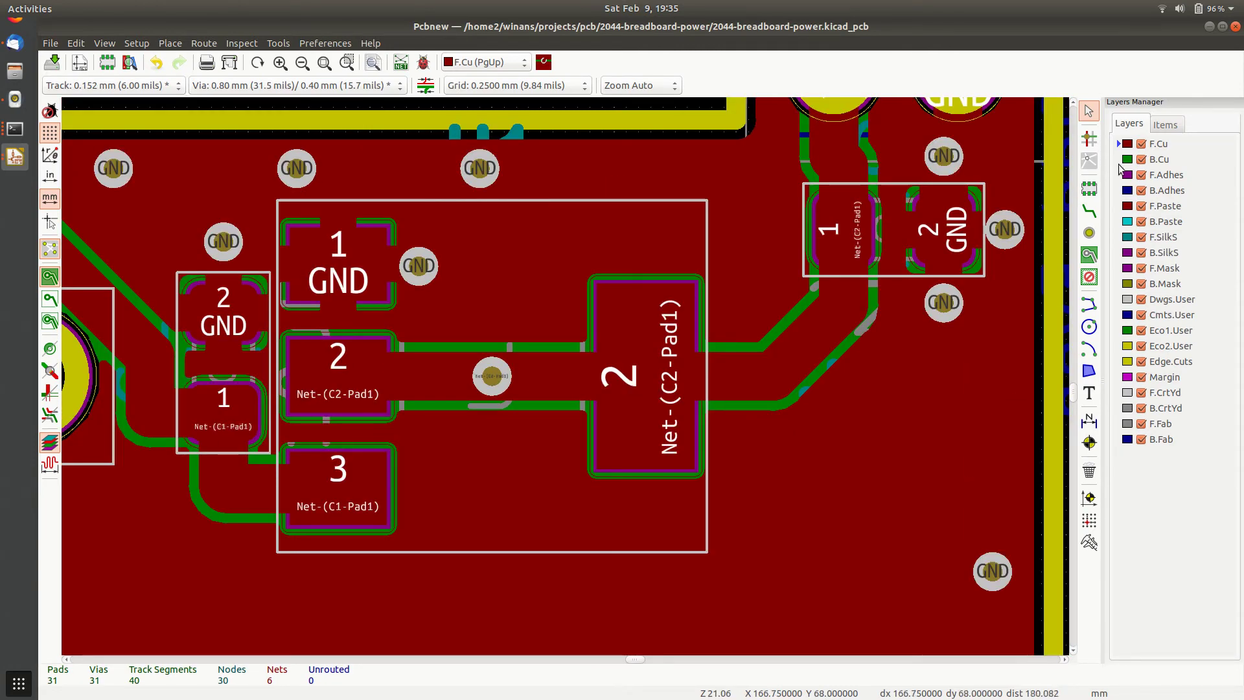
# Step: View the test via on B.Cu and then F.Cu, and save the board
pyautogui.click(1157, 159)
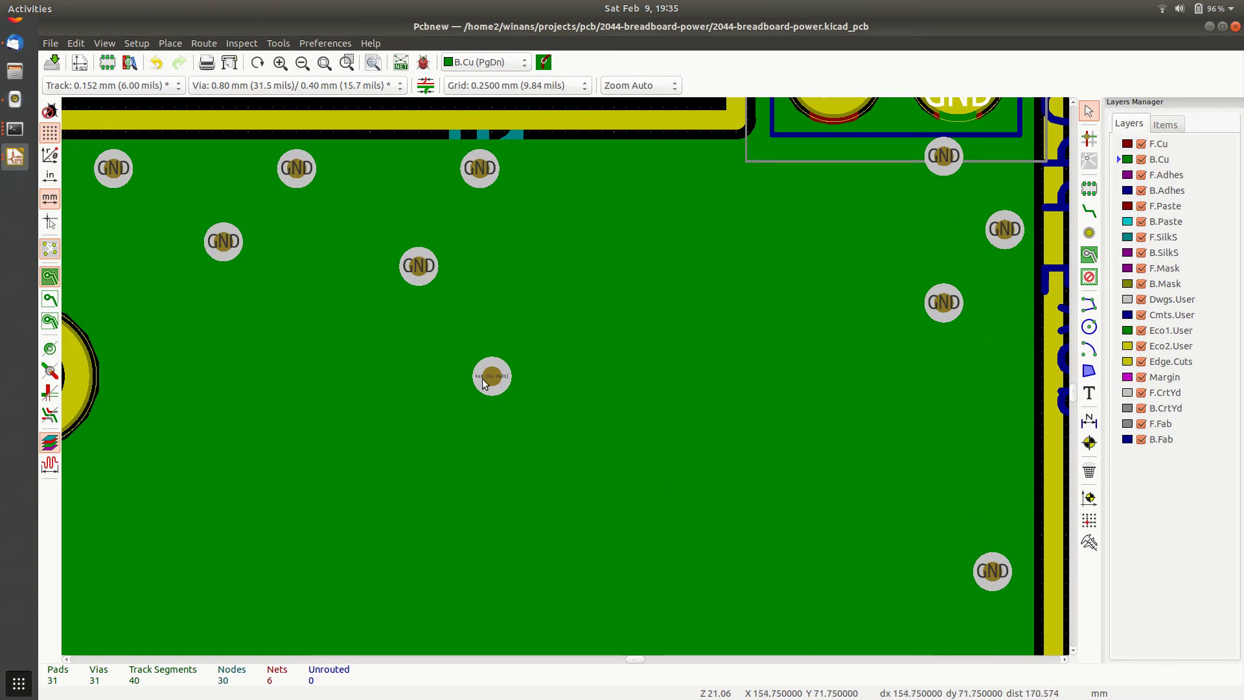
pyautogui.scroll(3, 565, 375)
pyautogui.scroll(-4, 565, 375)
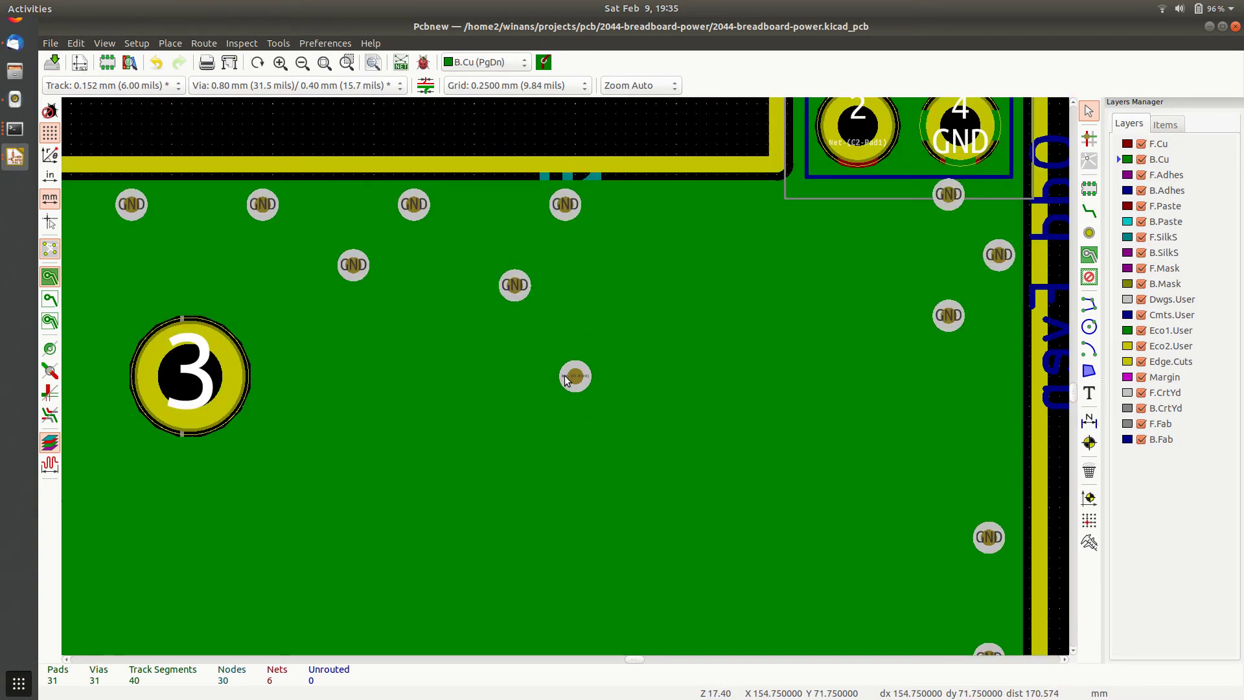
pyautogui.click(1157, 143)
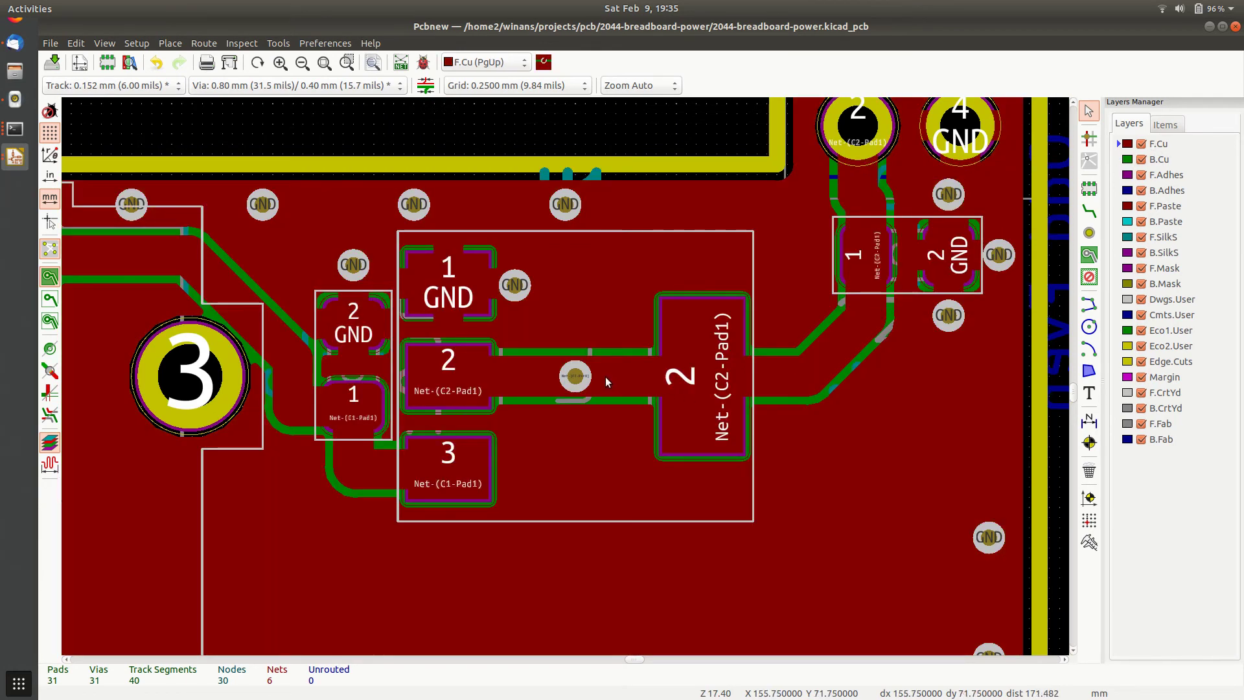
pyautogui.hotkey('ctrl', 's')
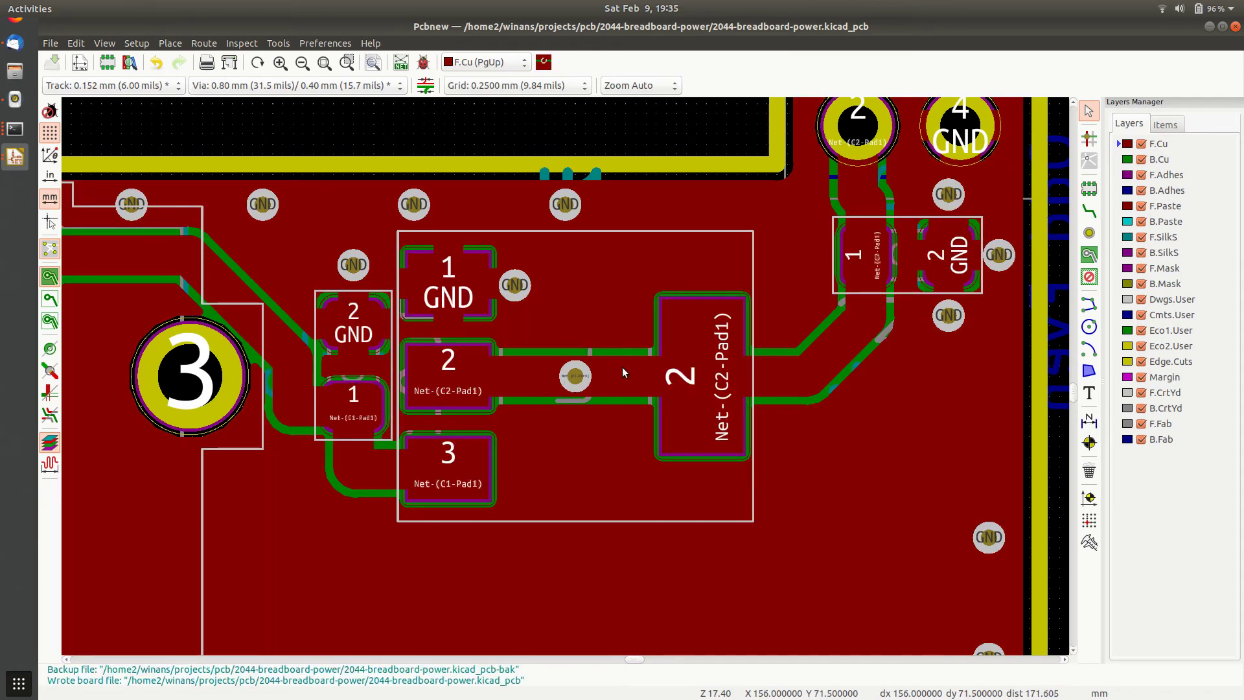
# Step: Run DRC with the out-of-date zones refilled, ending with 0 markers and 0 unconnected
pyautogui.click(422, 61)
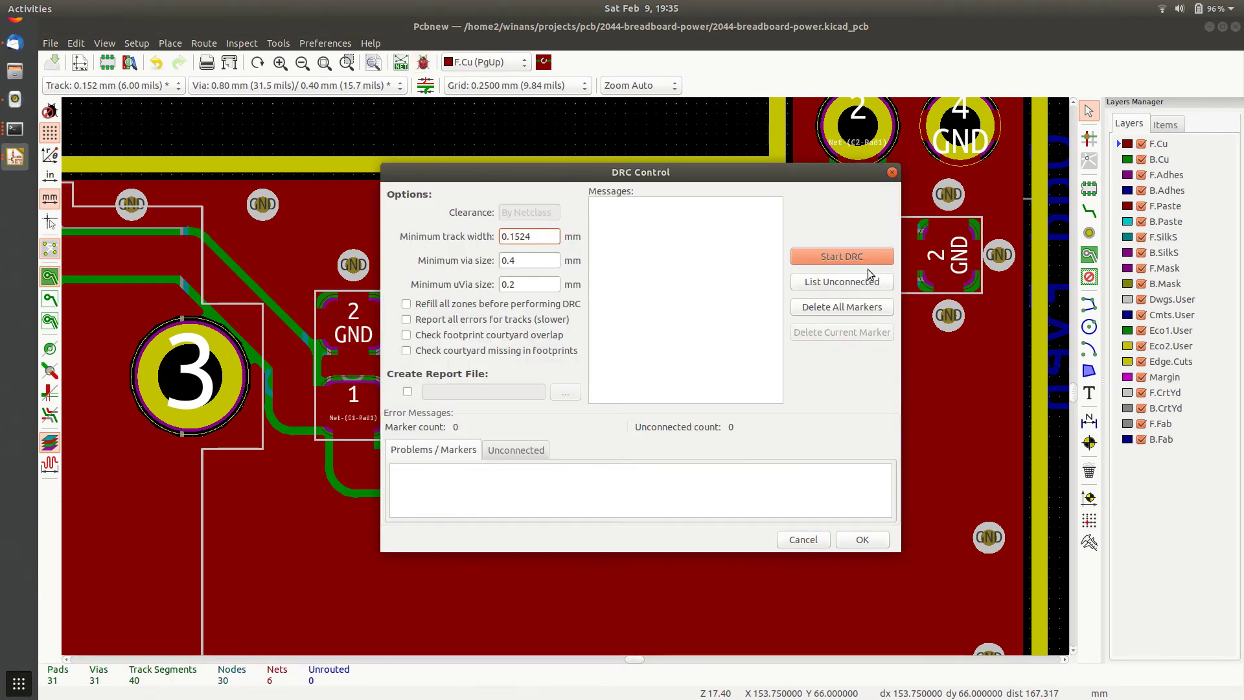
pyautogui.click(866, 261)
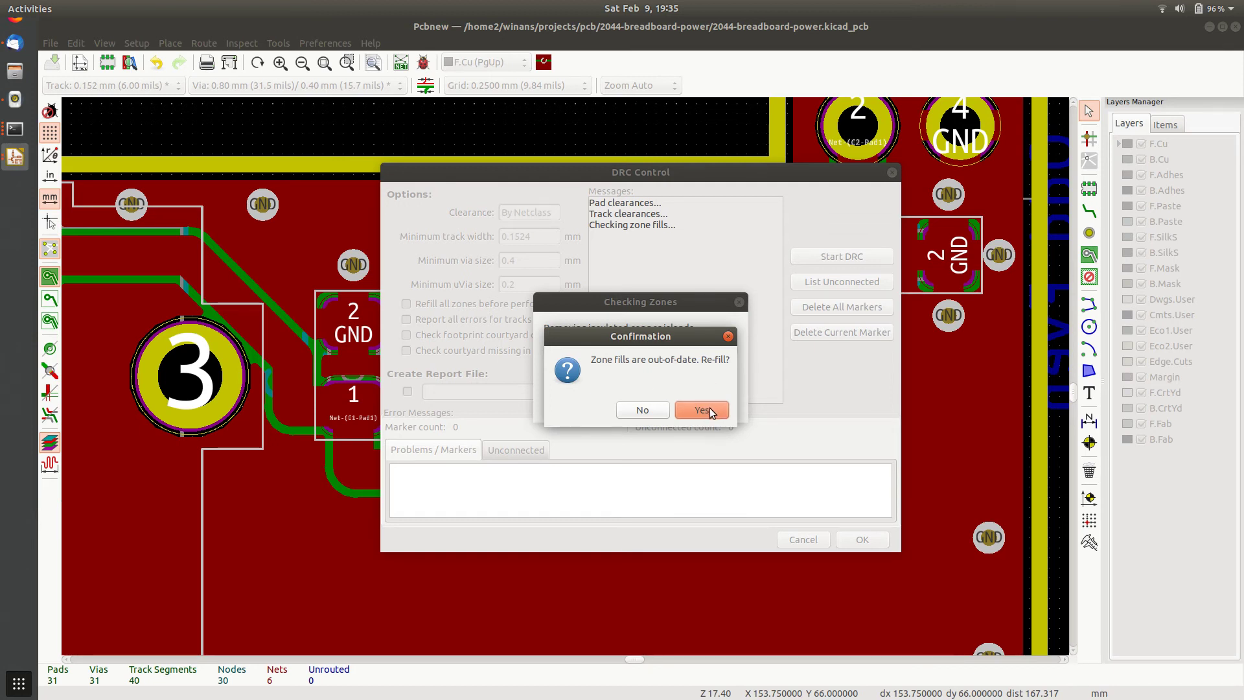
pyautogui.click(710, 409)
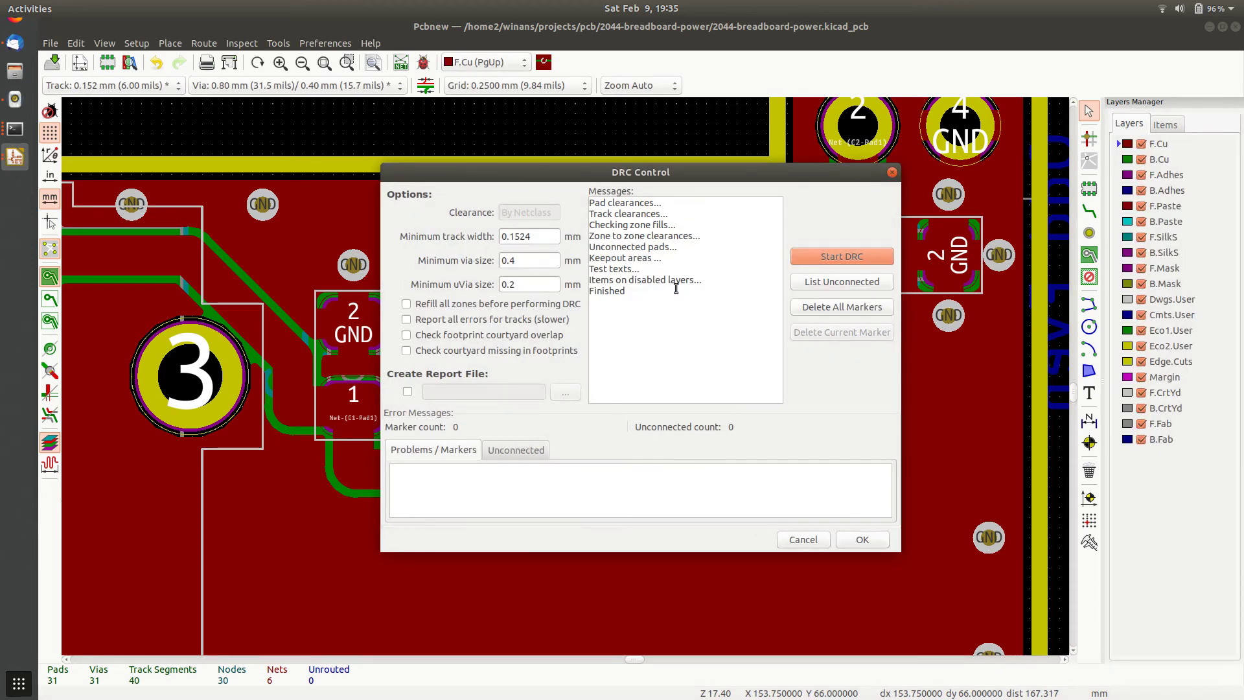
pyautogui.click(804, 538)
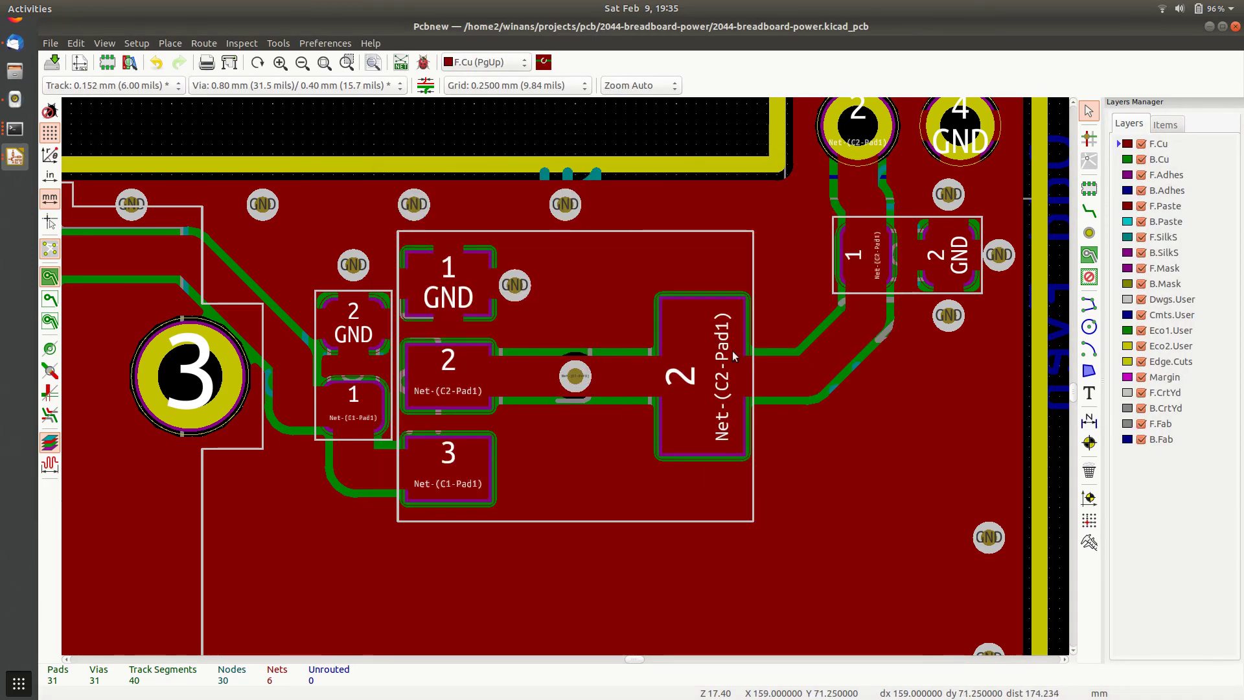
# Step: Delete the test via on the Net-(C2-Pad1) trace, verify B.Cu, save, and return to F.Cu
pyautogui.click(1187, 159)
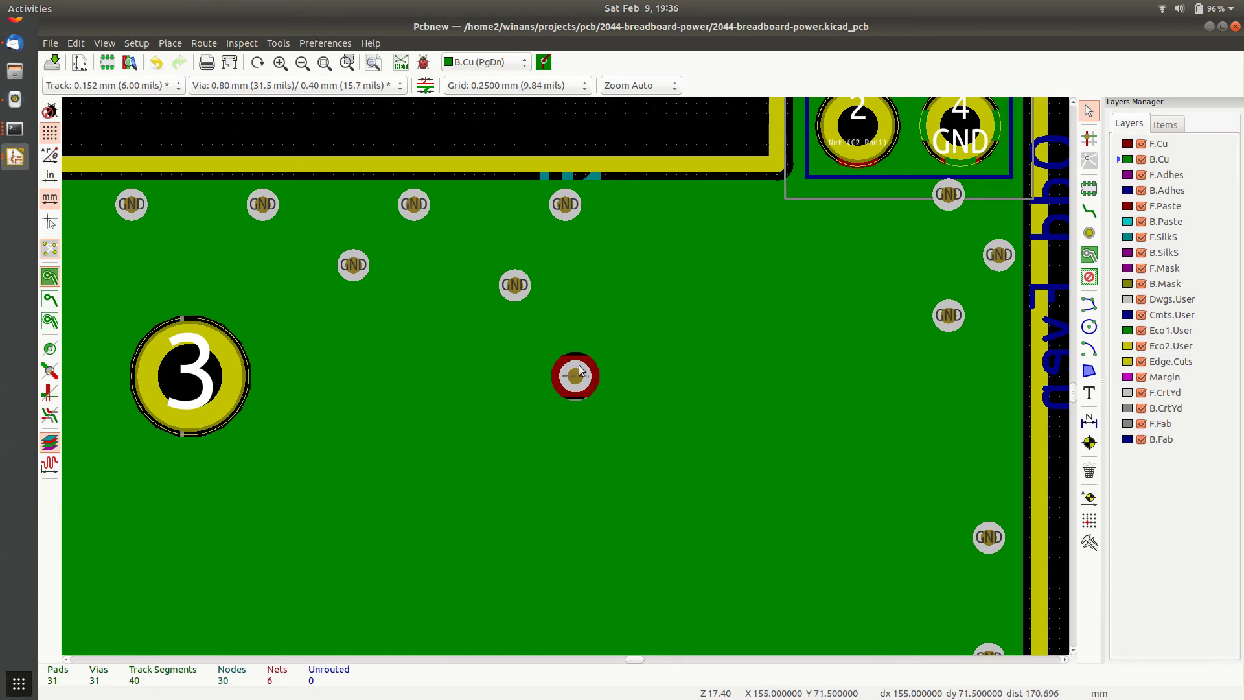
pyautogui.click(1160, 144)
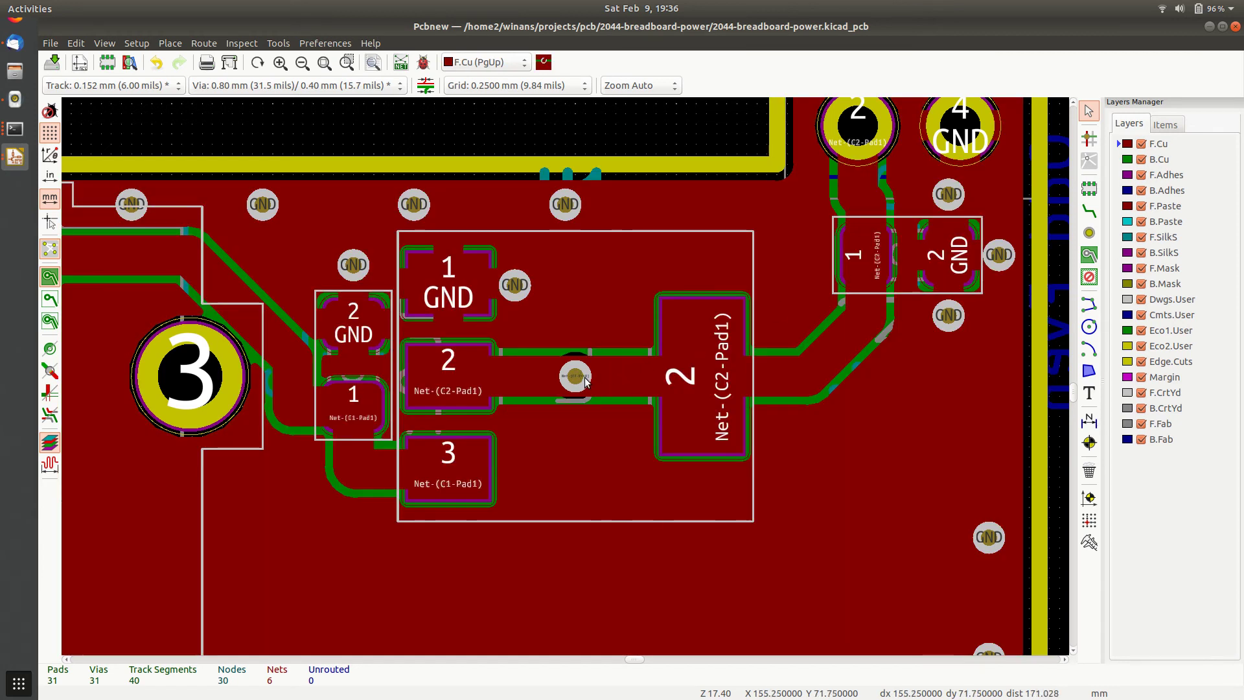
pyautogui.scroll(4, 585, 381)
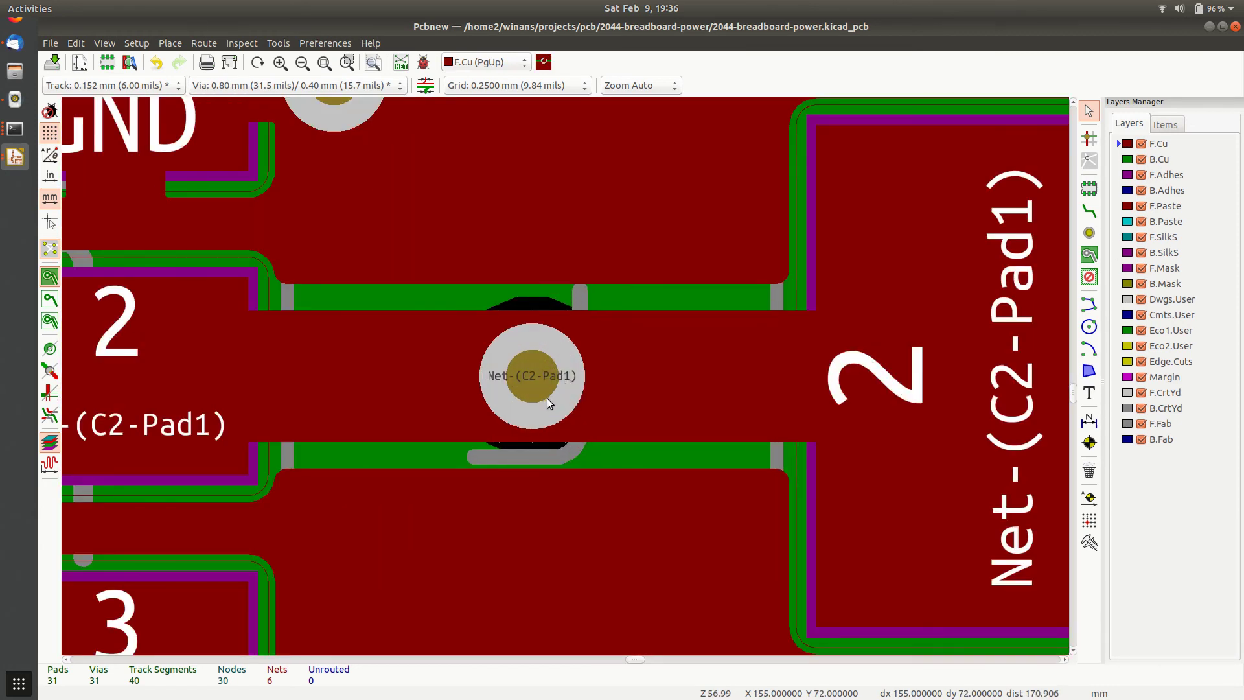
pyautogui.click(541, 401)
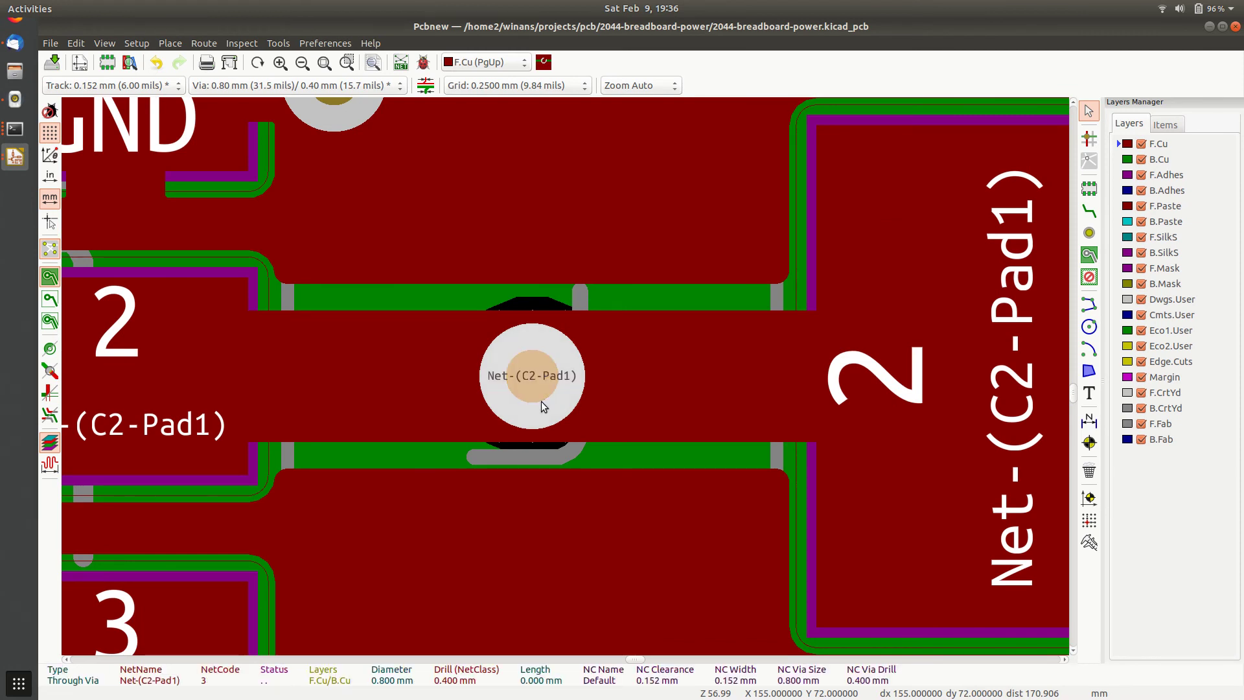
pyautogui.press('Delete')
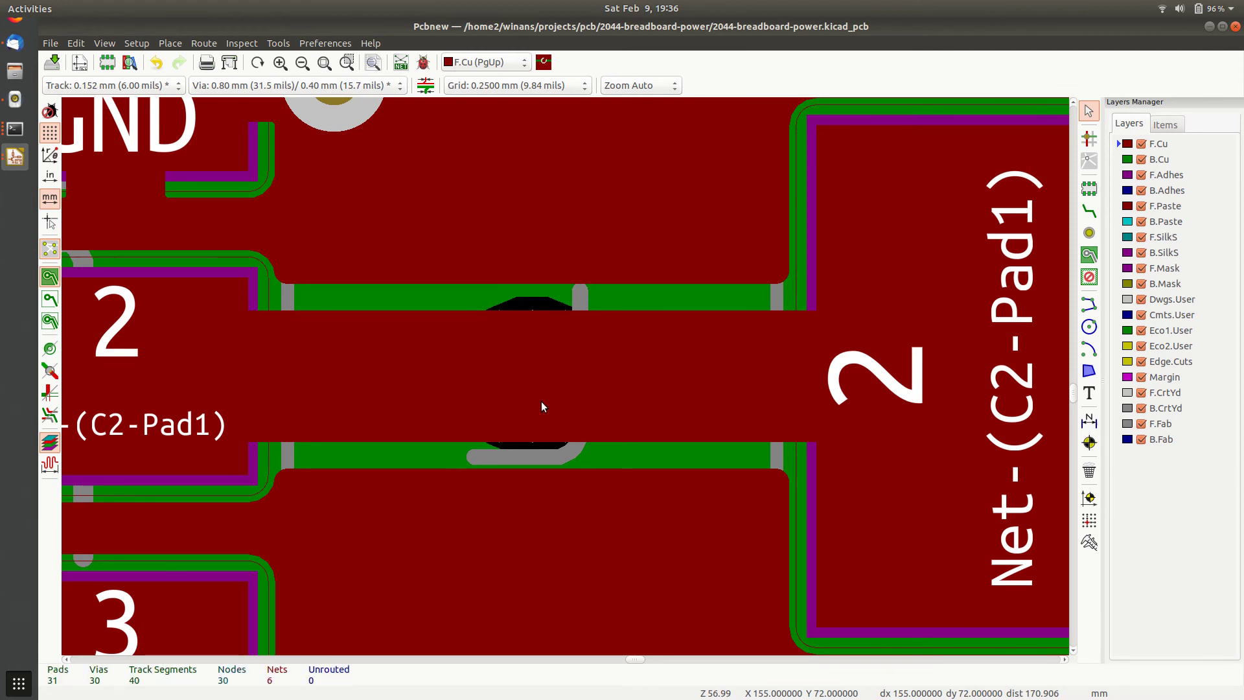
pyautogui.click(1213, 158)
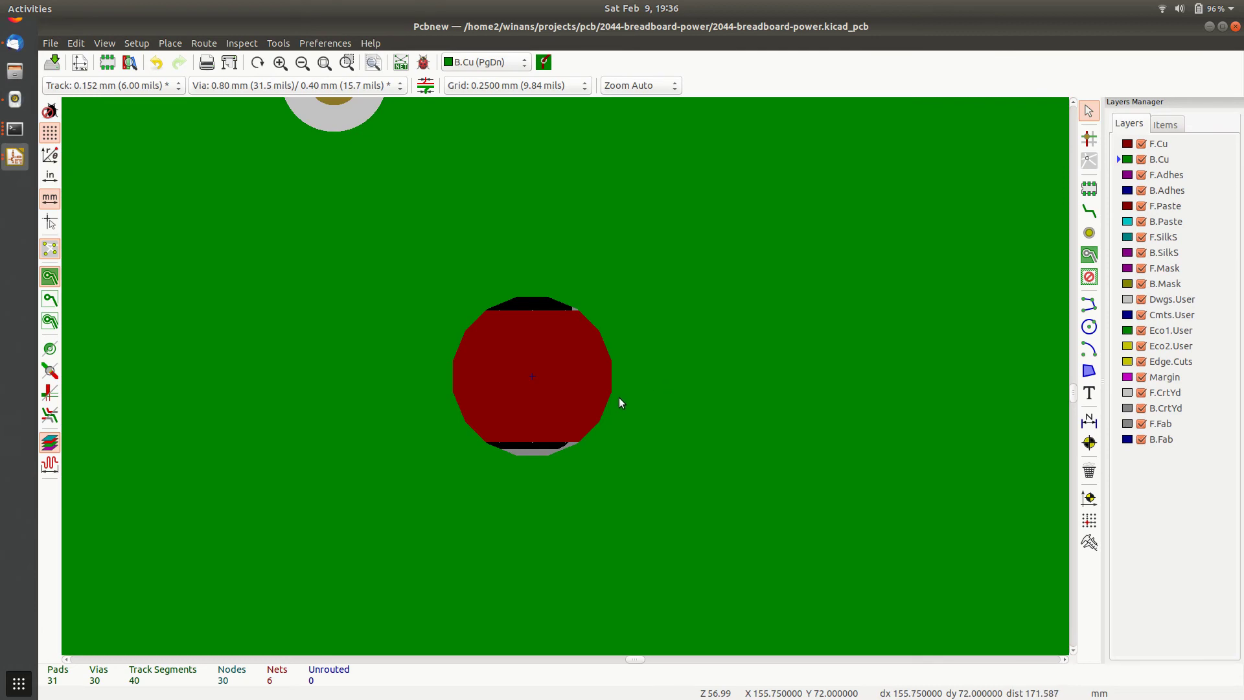
pyautogui.hotkey('ctrl', 's')
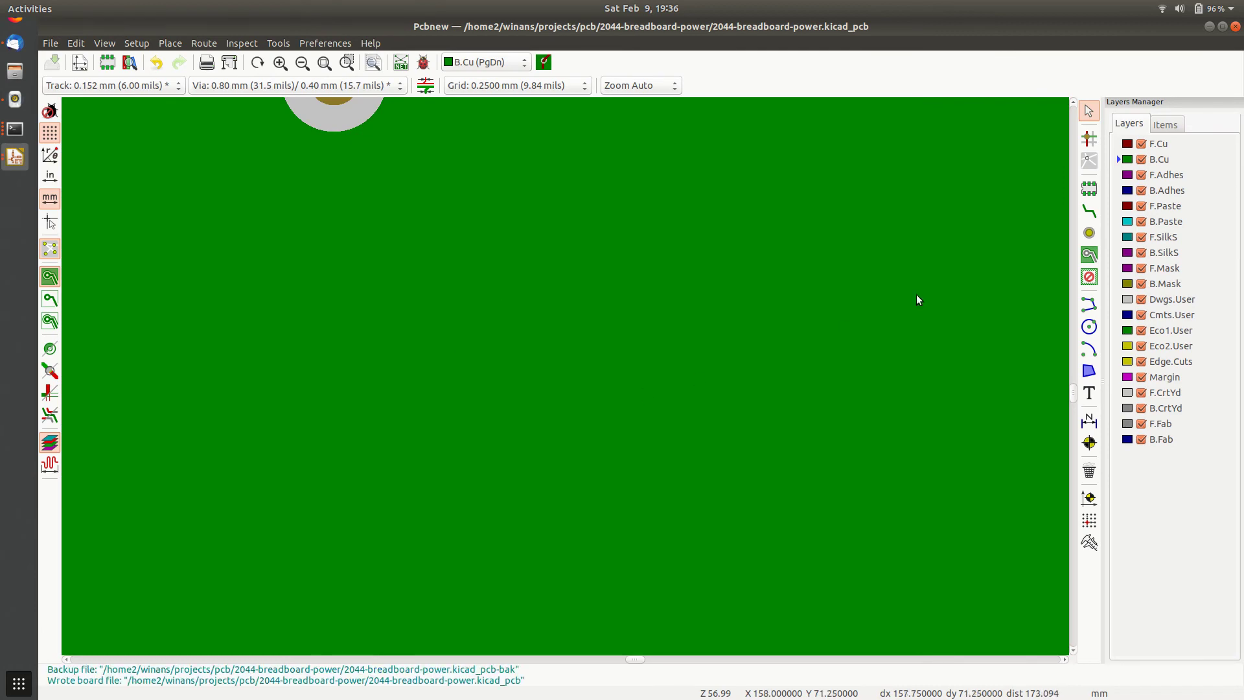
pyautogui.click(1163, 145)
pyautogui.scroll(-8, 713, 410)
# Step: Rerun DRC and list unconnected items, confirming 0 markers and 0 unconnected, then view the whole board
pyautogui.click(422, 61)
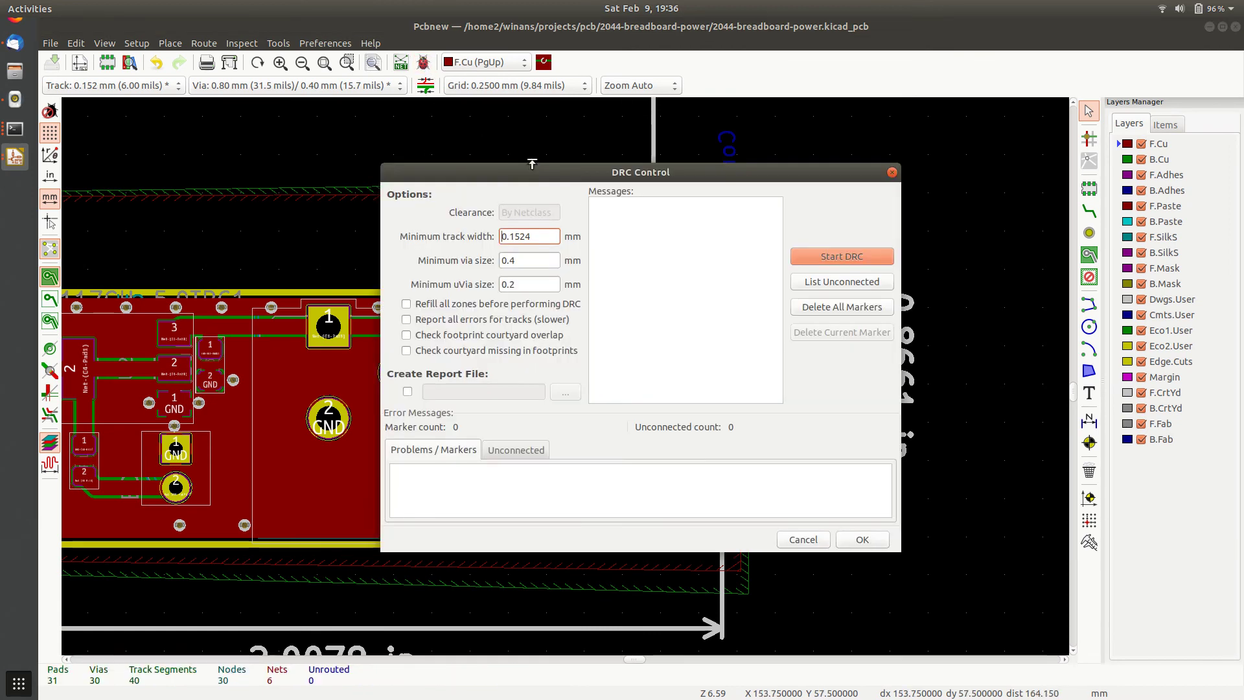
pyautogui.click(824, 257)
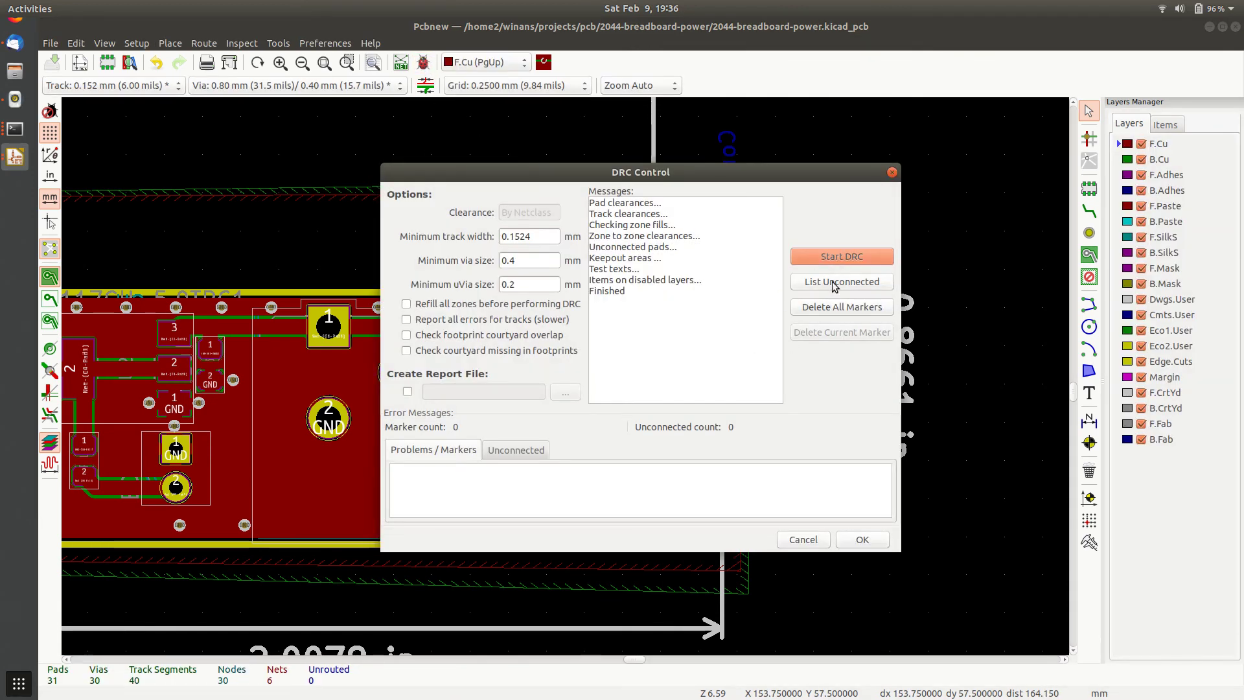
pyautogui.click(825, 283)
pyautogui.click(803, 540)
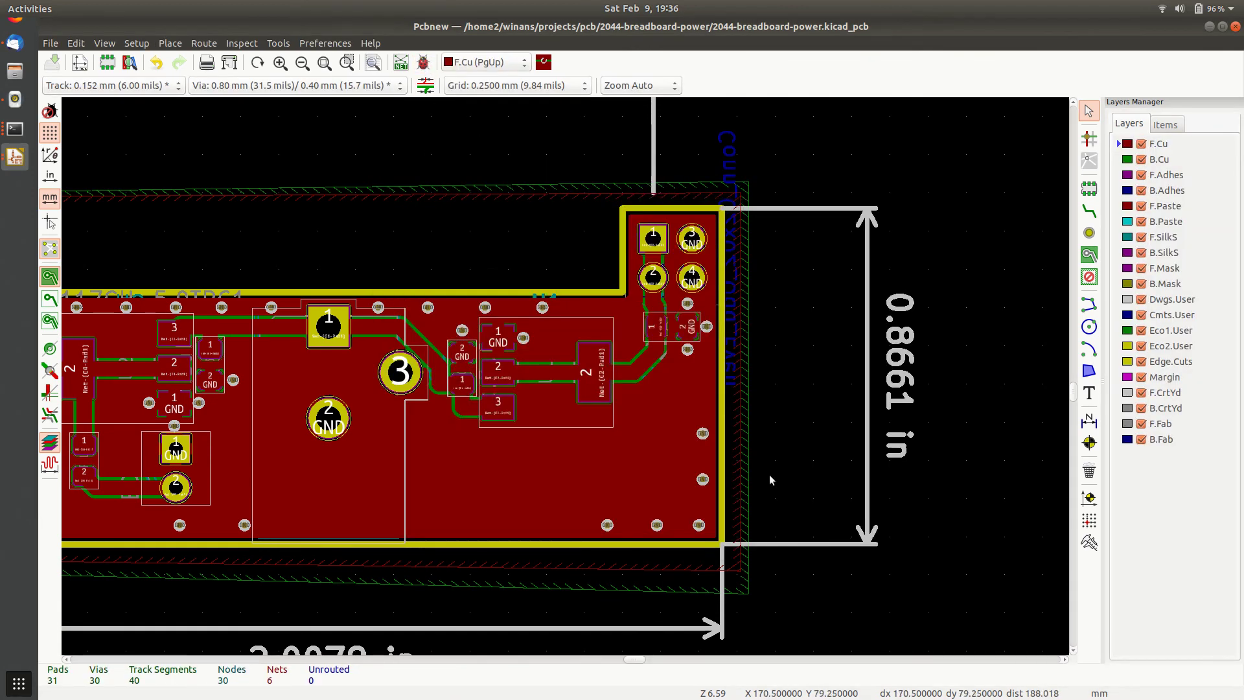
pyautogui.moveTo(363, 427); pyautogui.dragTo(597, 441, button='middle')
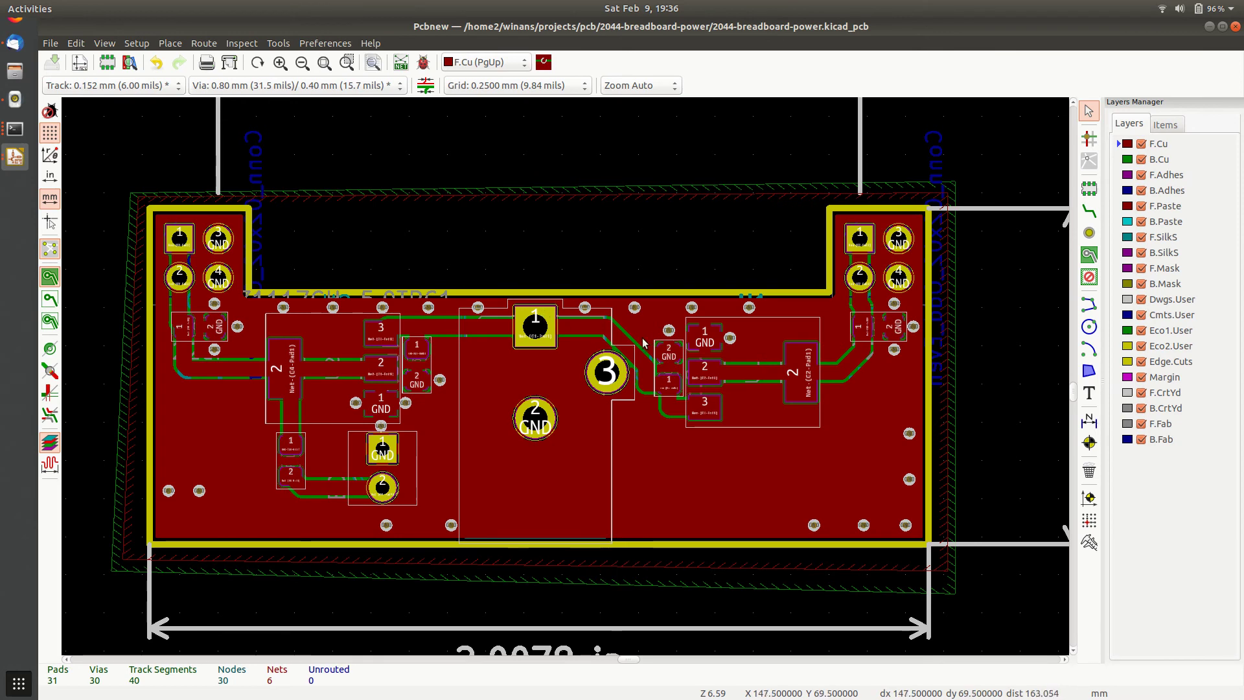
pyautogui.scroll(4, 687, 397)
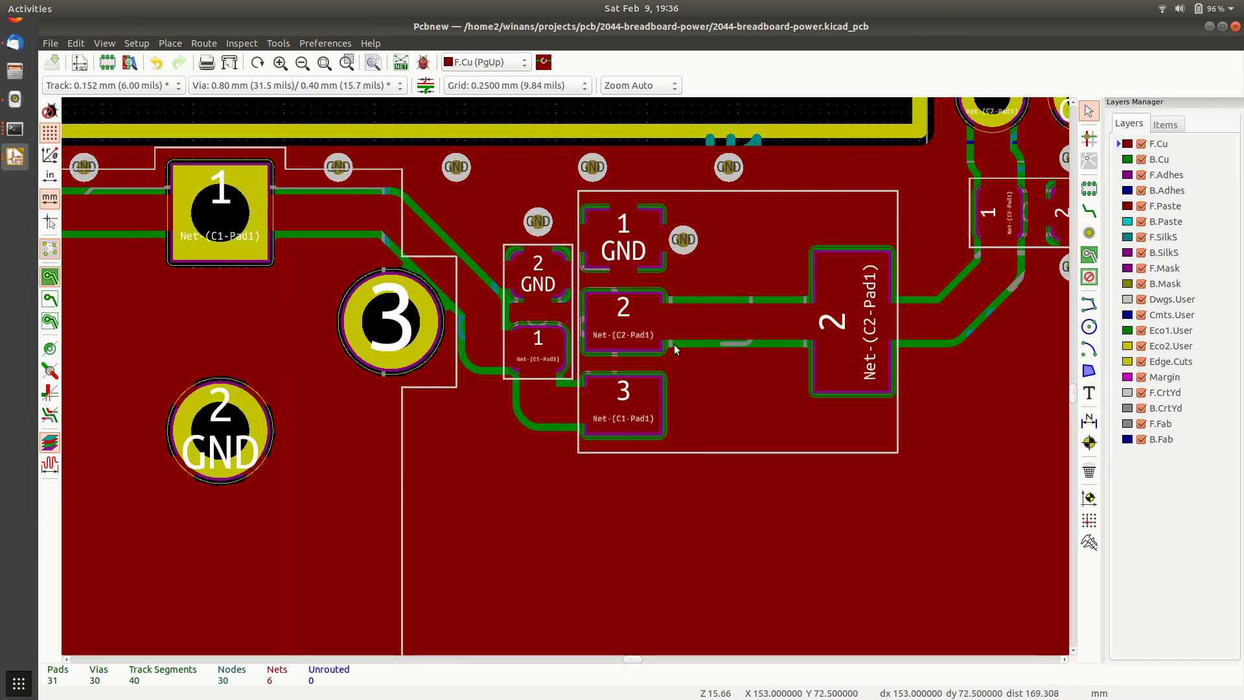
pyautogui.moveTo(637, 355); pyautogui.dragTo(527, 399, button='middle')
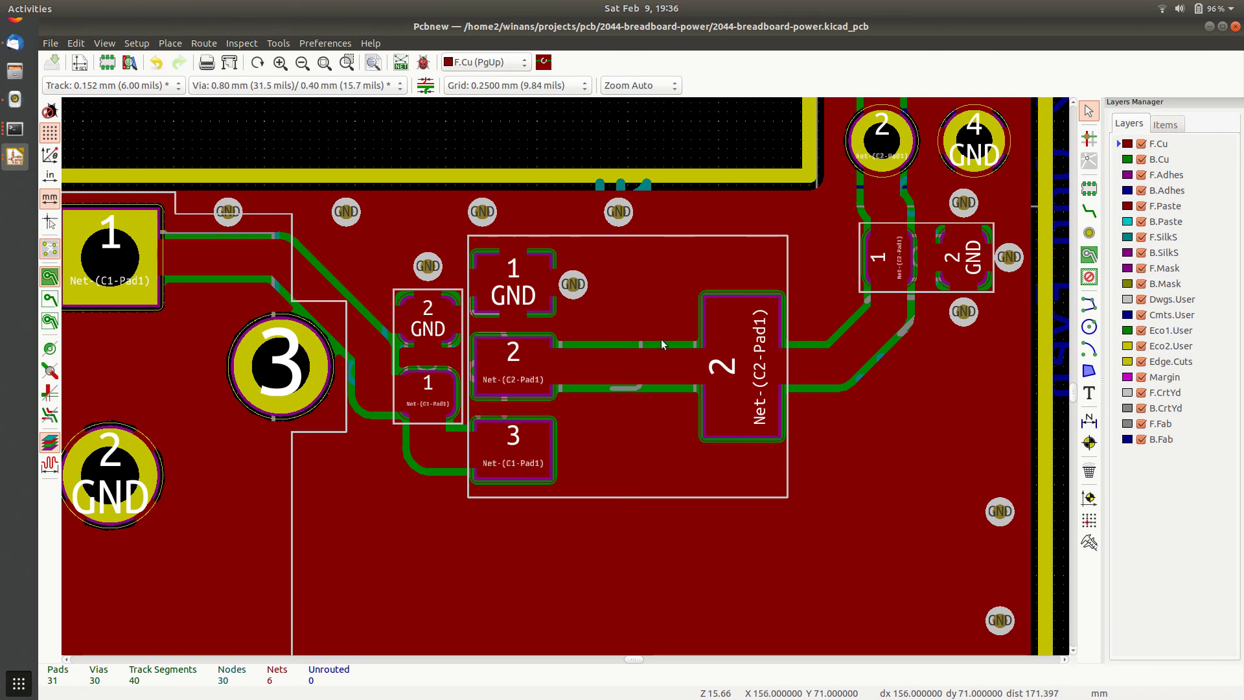
pyautogui.scroll(-1, 626, 354)
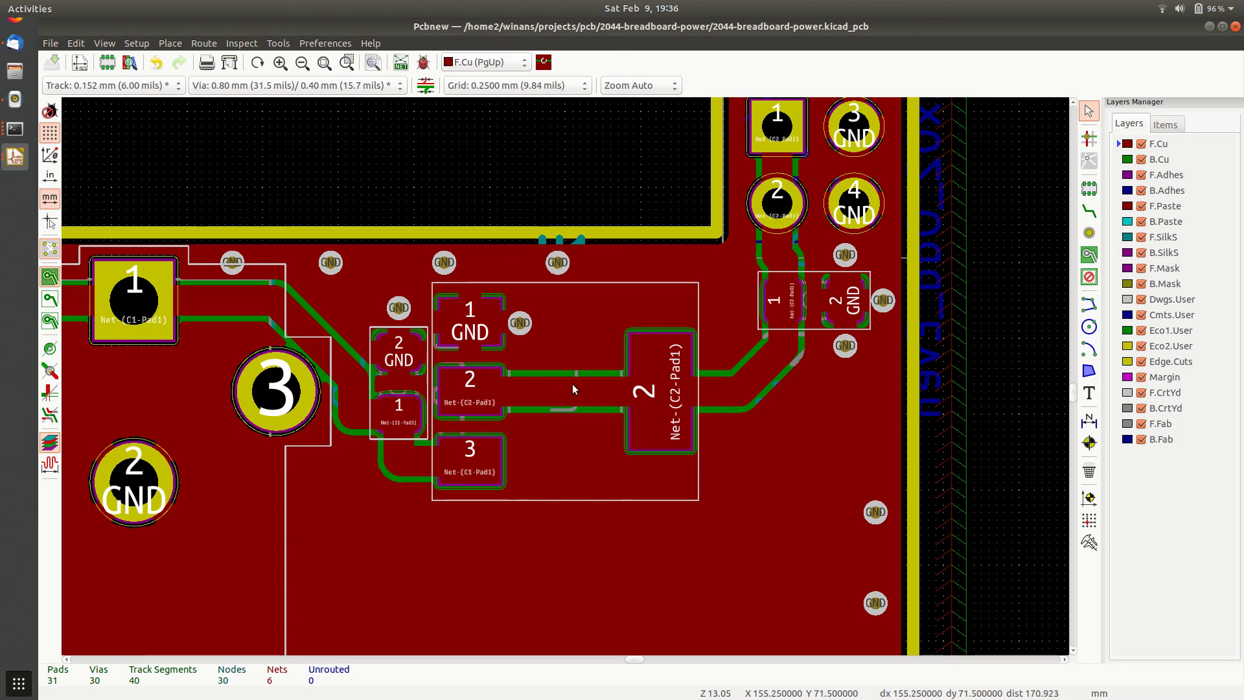
pyautogui.scroll(-1, 573, 382)
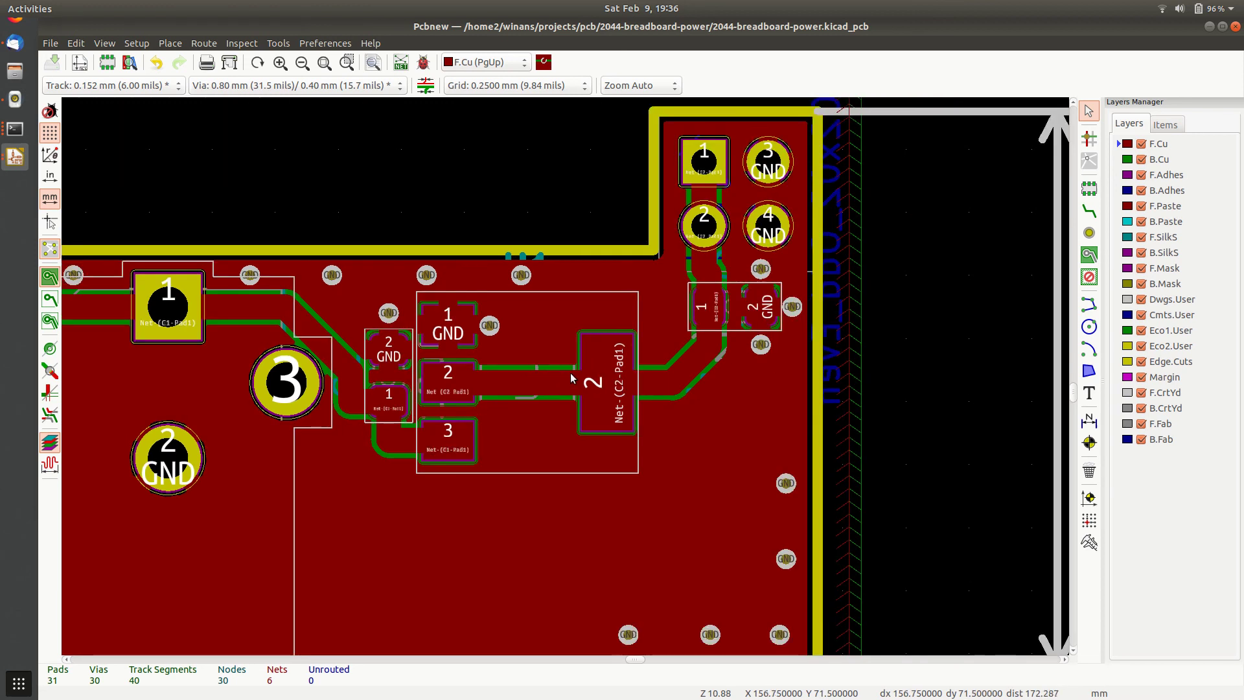
pyautogui.scroll(-2, 538, 377)
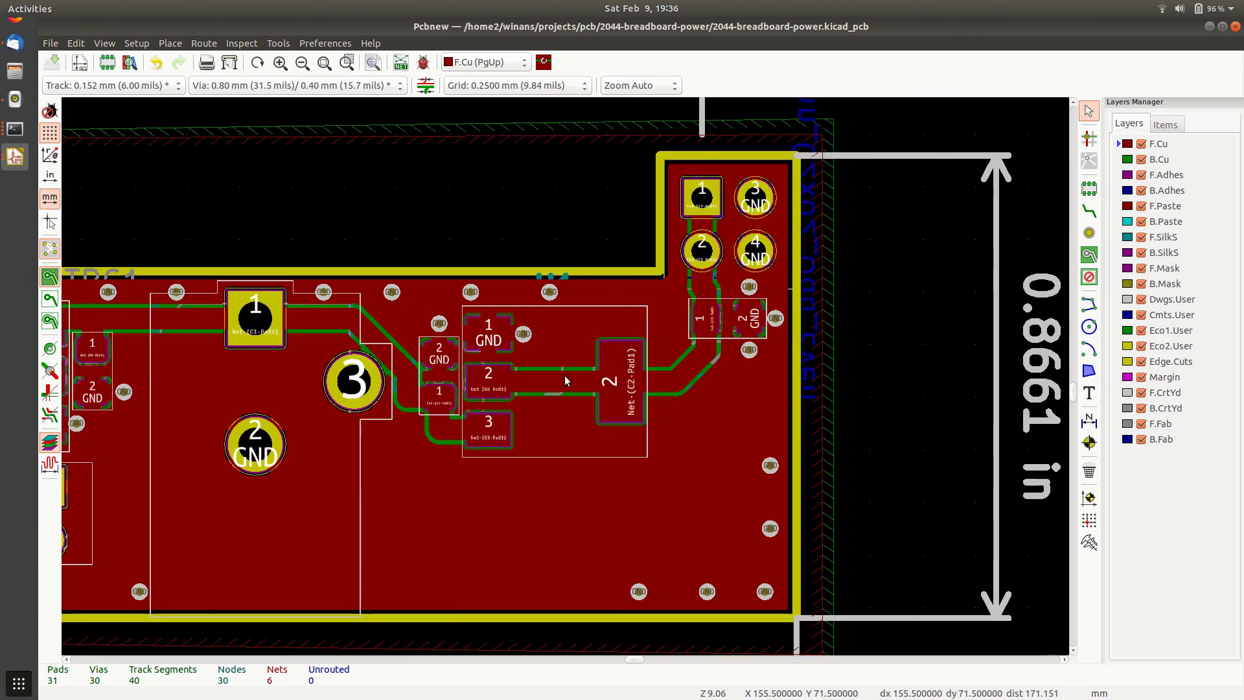
pyautogui.moveTo(219, 402); pyautogui.dragTo(565, 375, button='middle')
pyautogui.scroll(-1, 419, 393)
pyautogui.scroll(1, 648, 377)
pyautogui.scroll(-1, 712, 378)
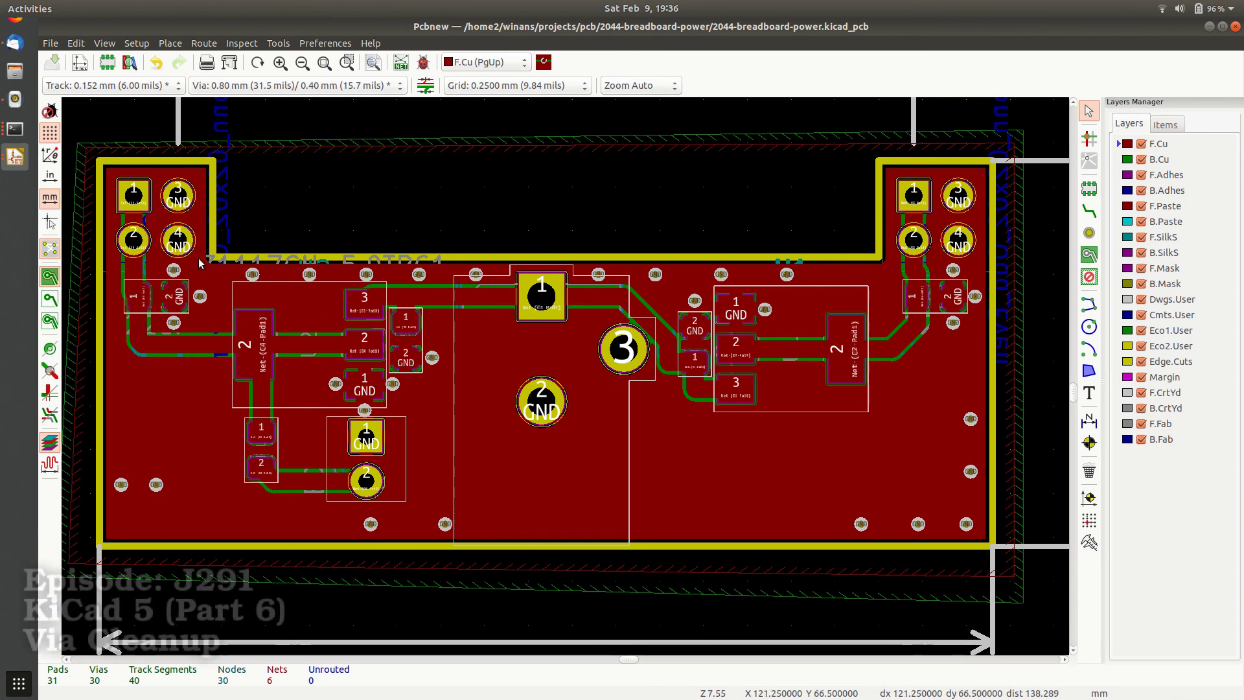